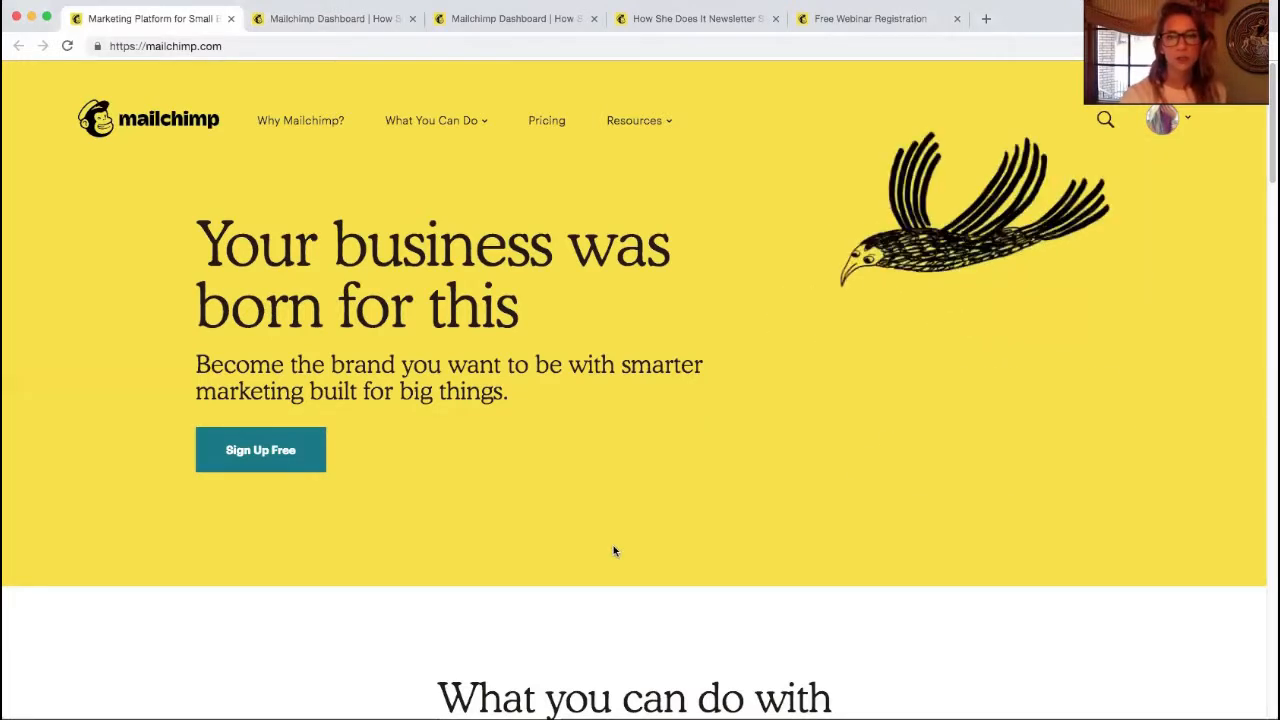
Step: Create a landing page campaign named "How She Does It Test 2" that uses the list Test List 1
{"action": "left_click", "coordinate": [267, 22]}
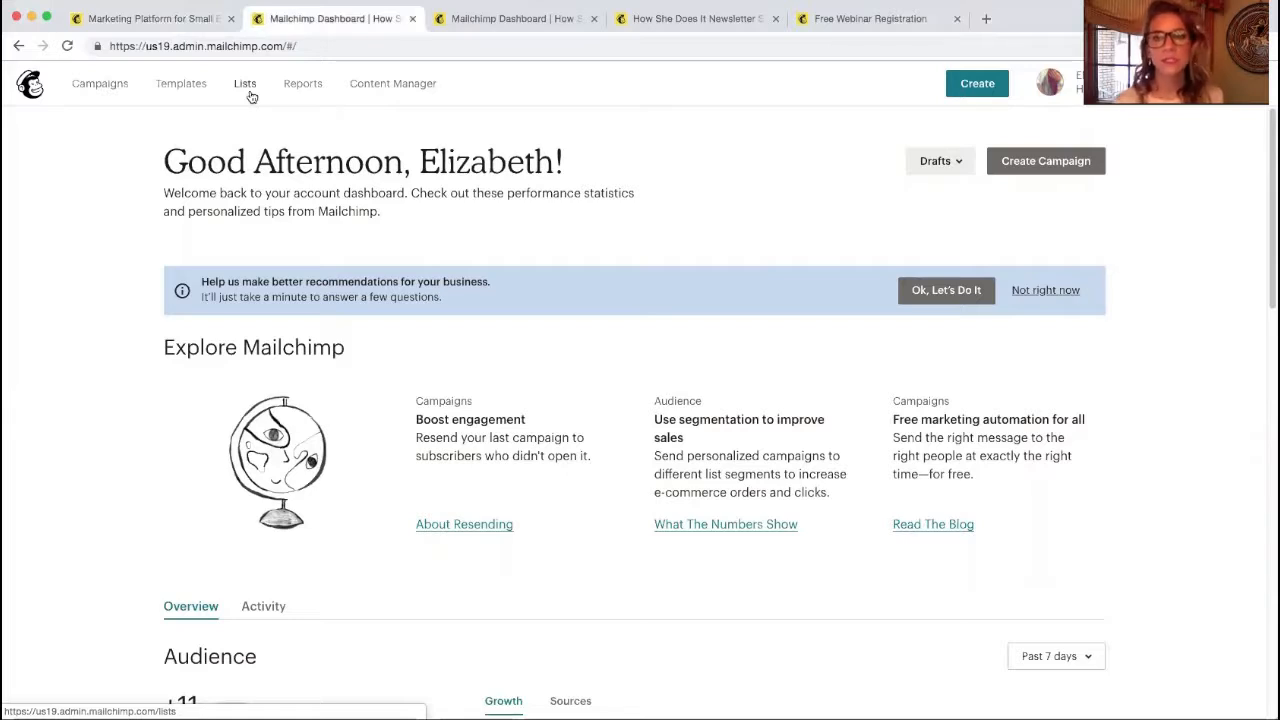
{"action": "left_click", "coordinate": [447, 20]}
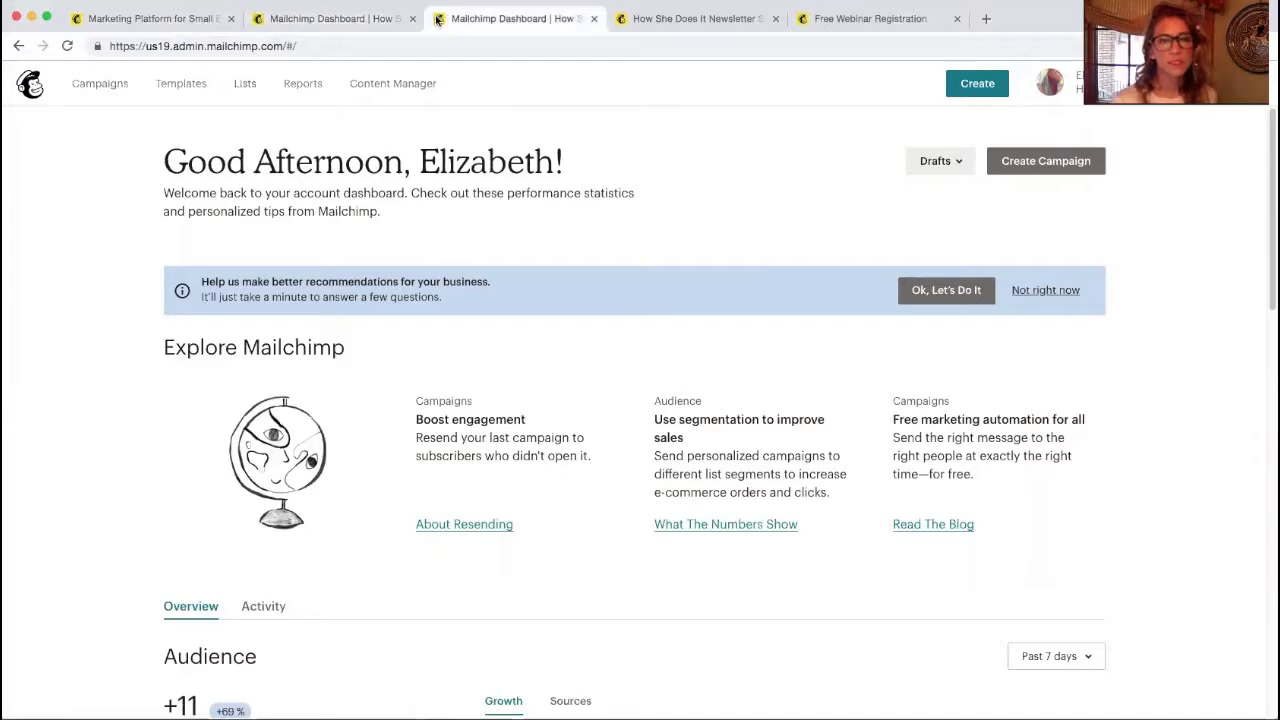
{"action": "left_click", "coordinate": [1029, 175]}
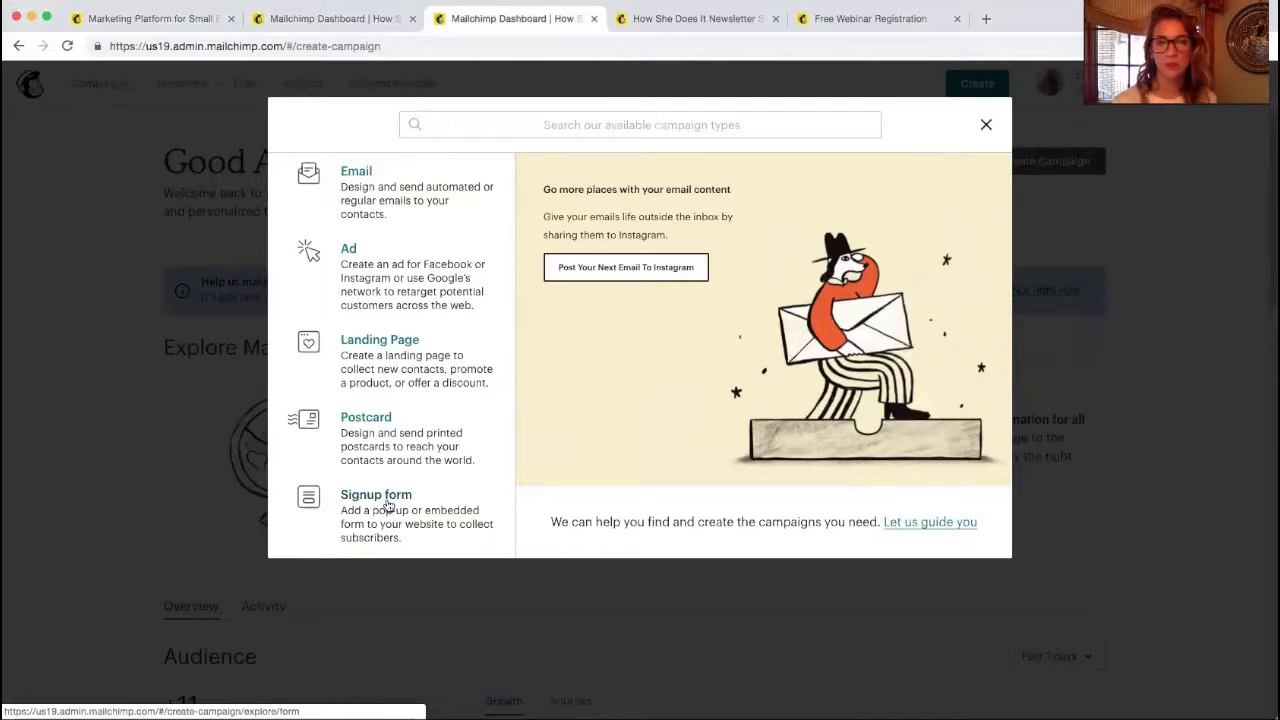
{"action": "left_click", "coordinate": [398, 345]}
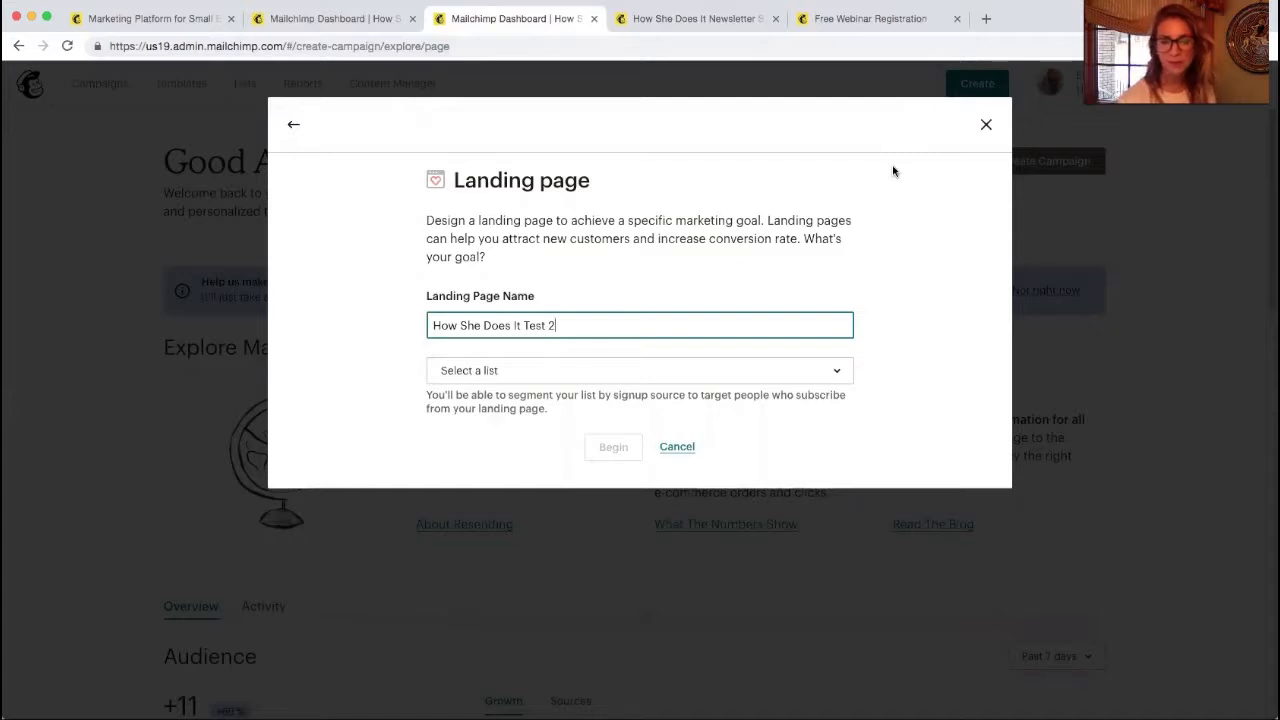
{"action": "left_click", "coordinate": [809, 380]}
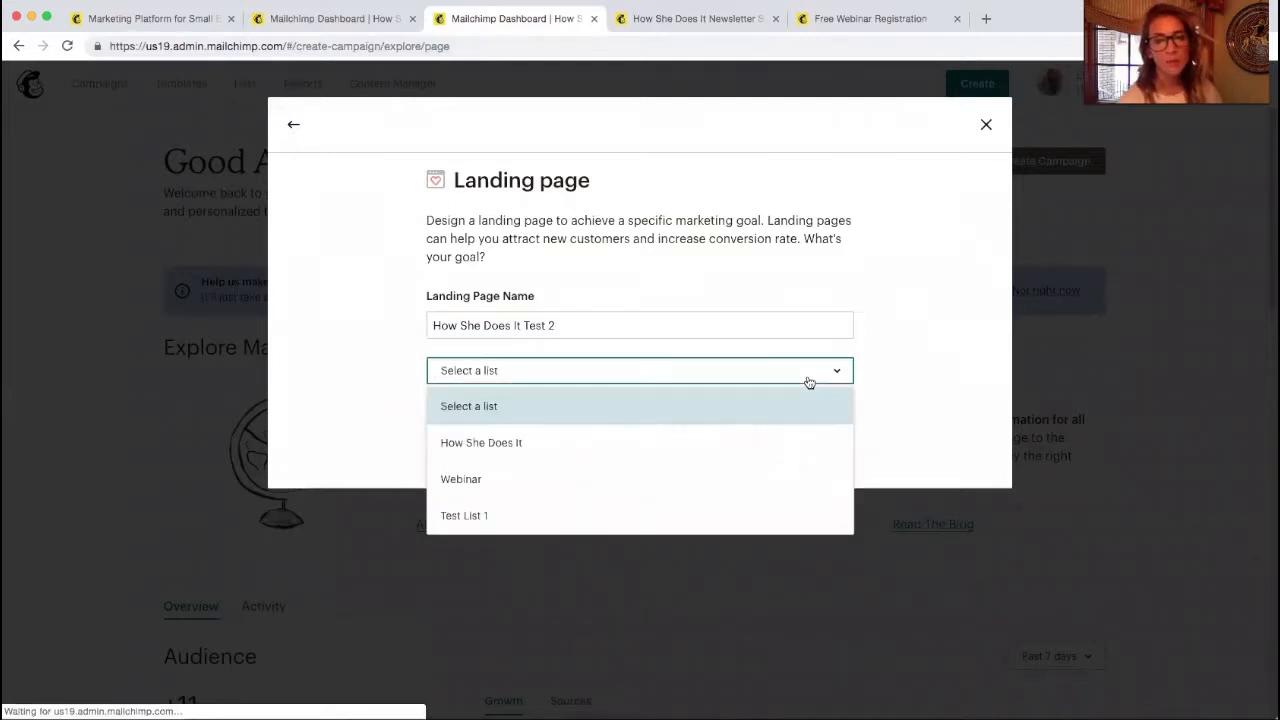
{"action": "left_click", "coordinate": [753, 529]}
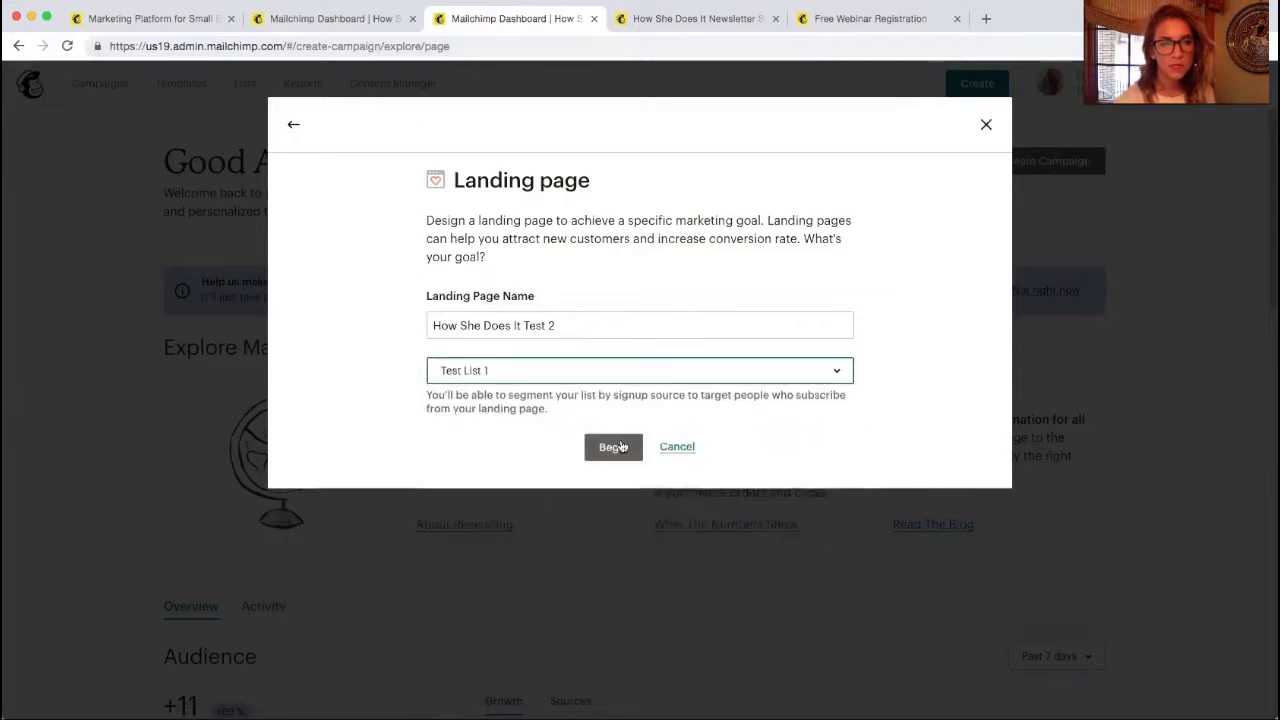
{"action": "left_click", "coordinate": [619, 447]}
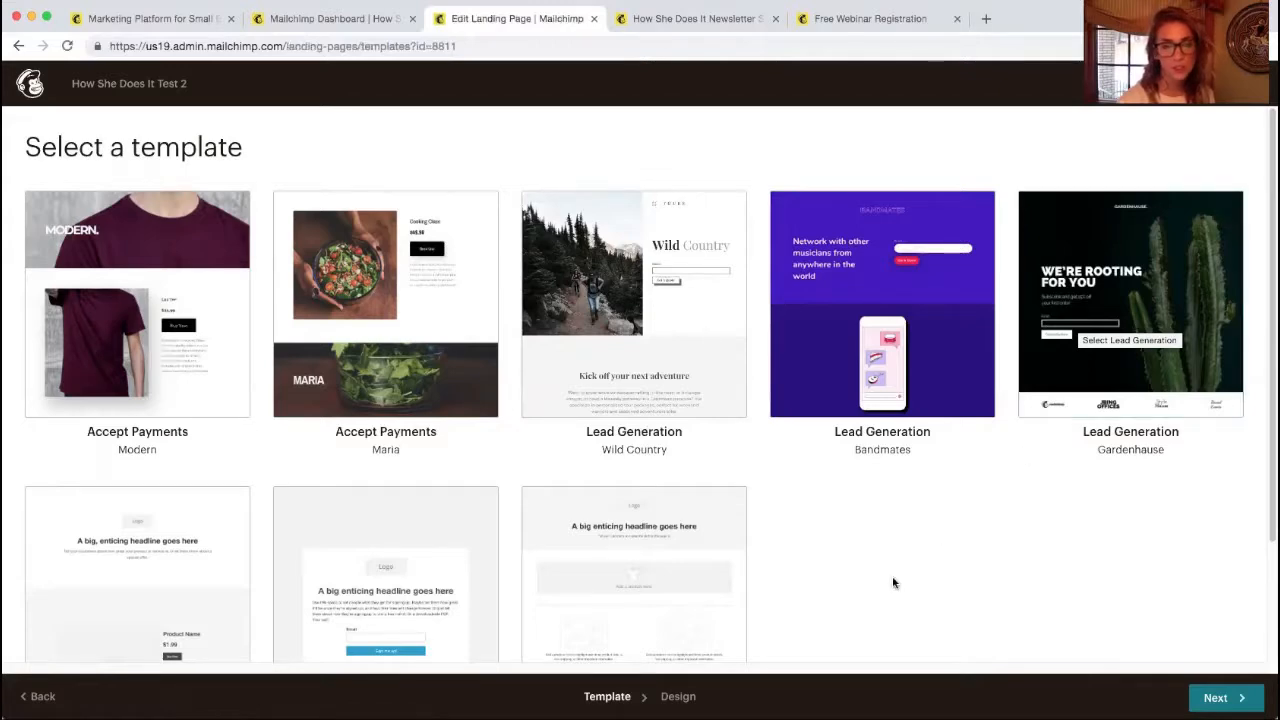
Step: Choose the Grow Your List template for the landing page
{"action": "scroll", "coordinate": [877, 590], "scroll_direction": "down", "scroll_amount": 2}
{"action": "scroll", "coordinate": [875, 592], "scroll_direction": "down", "scroll_amount": 1}
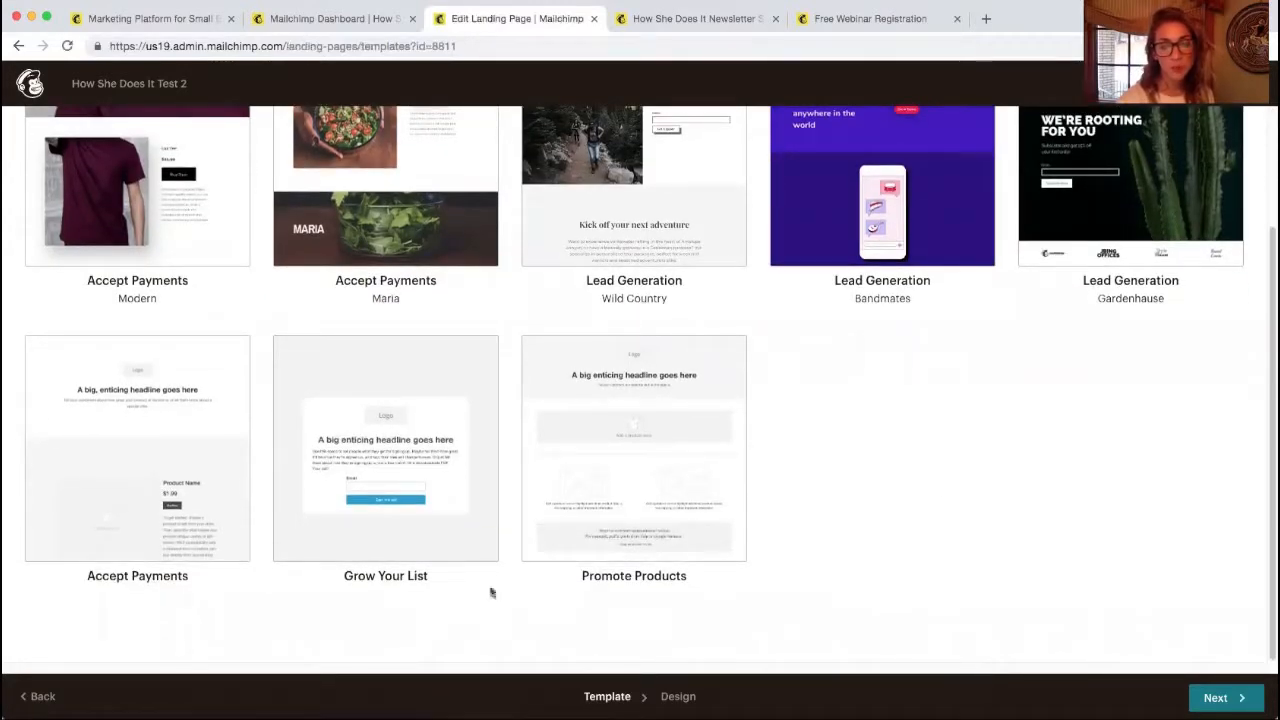
{"action": "mouse_move", "coordinate": [391, 529]}
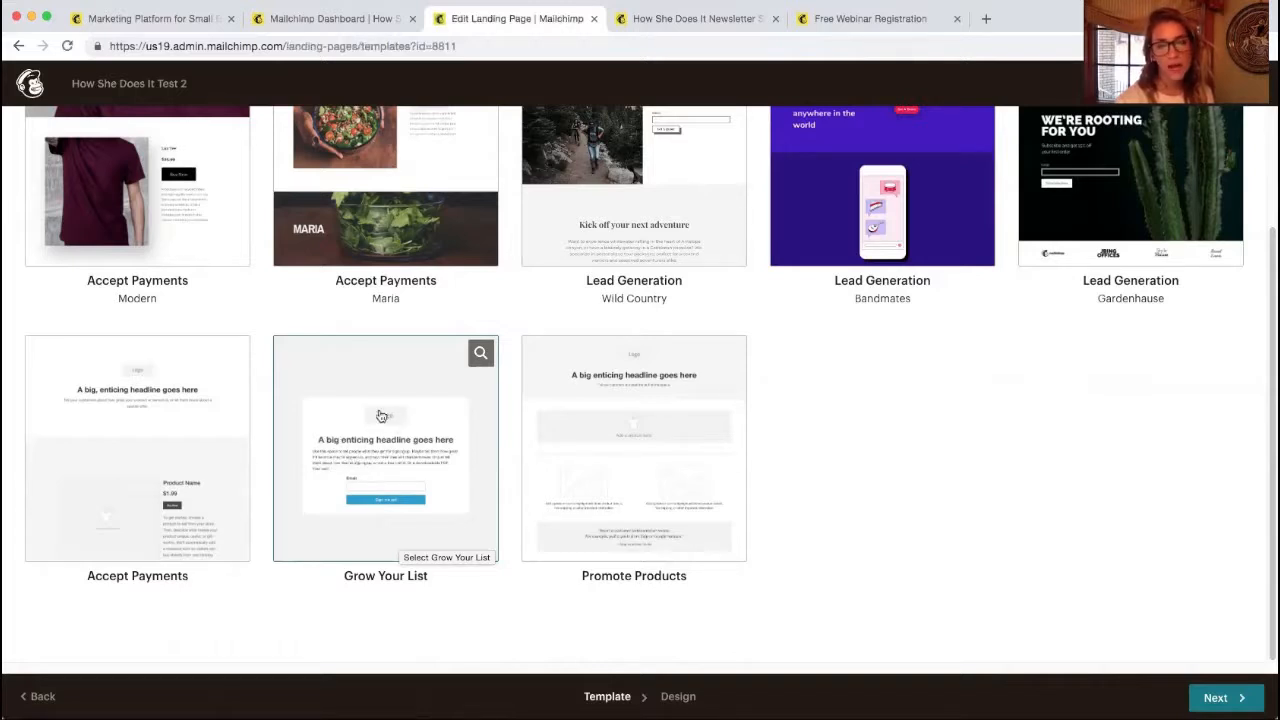
{"action": "scroll", "coordinate": [870, 510], "scroll_direction": "up", "scroll_amount": 1}
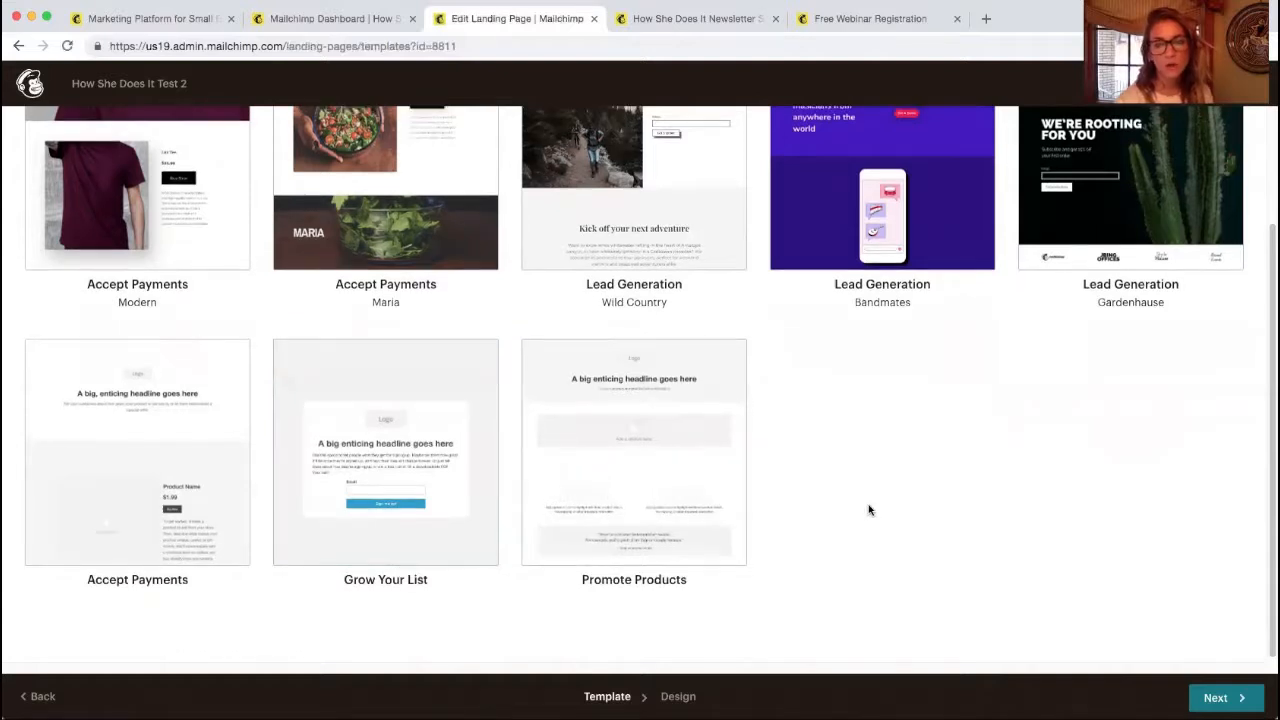
{"action": "left_click", "coordinate": [457, 432]}
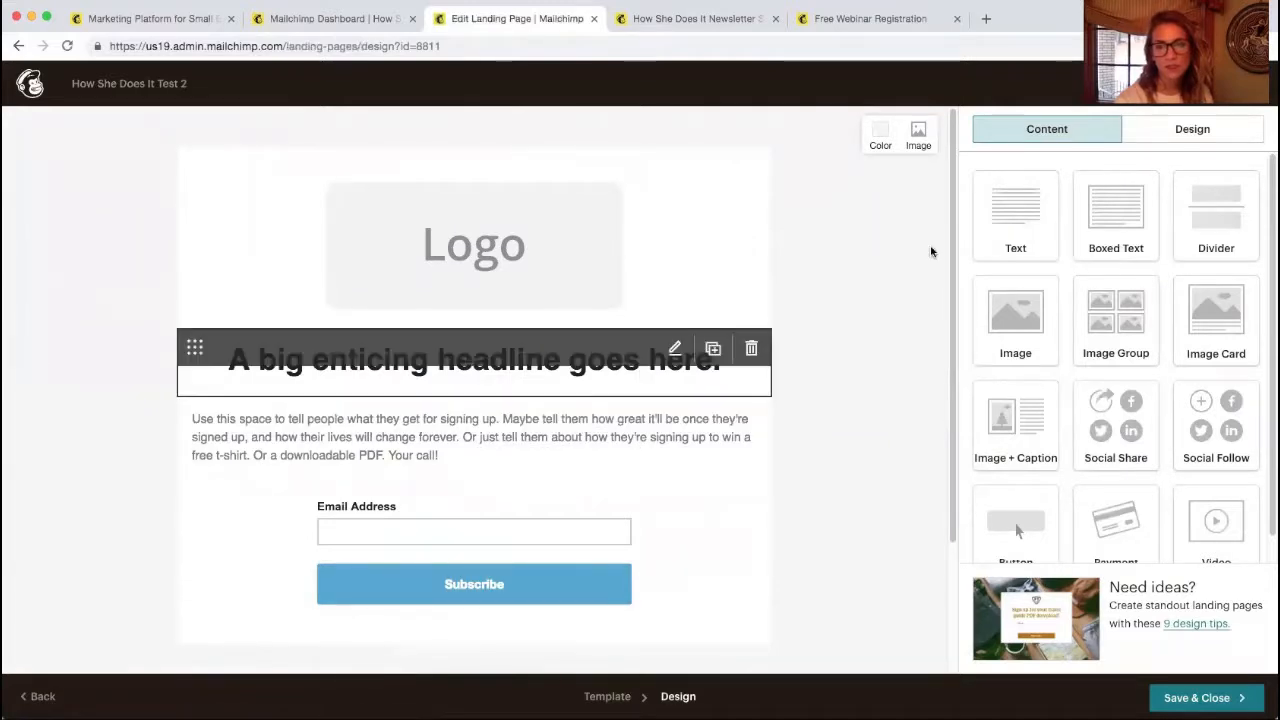
Step: Examine the headline block's content, style and column settings, and open the logo block's image options
{"action": "left_click_drag", "start_coordinate": [992, 240], "coordinate": [966, 189]}
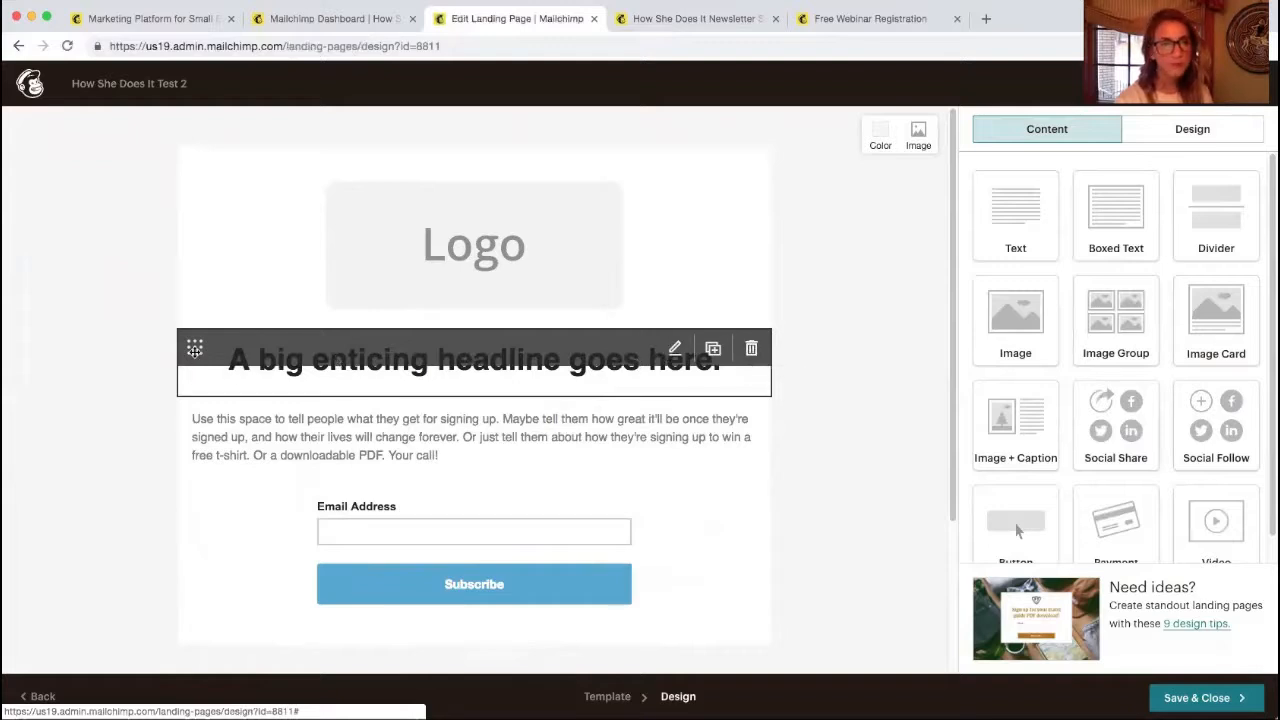
{"action": "left_click_drag", "start_coordinate": [199, 367], "coordinate": [174, 311]}
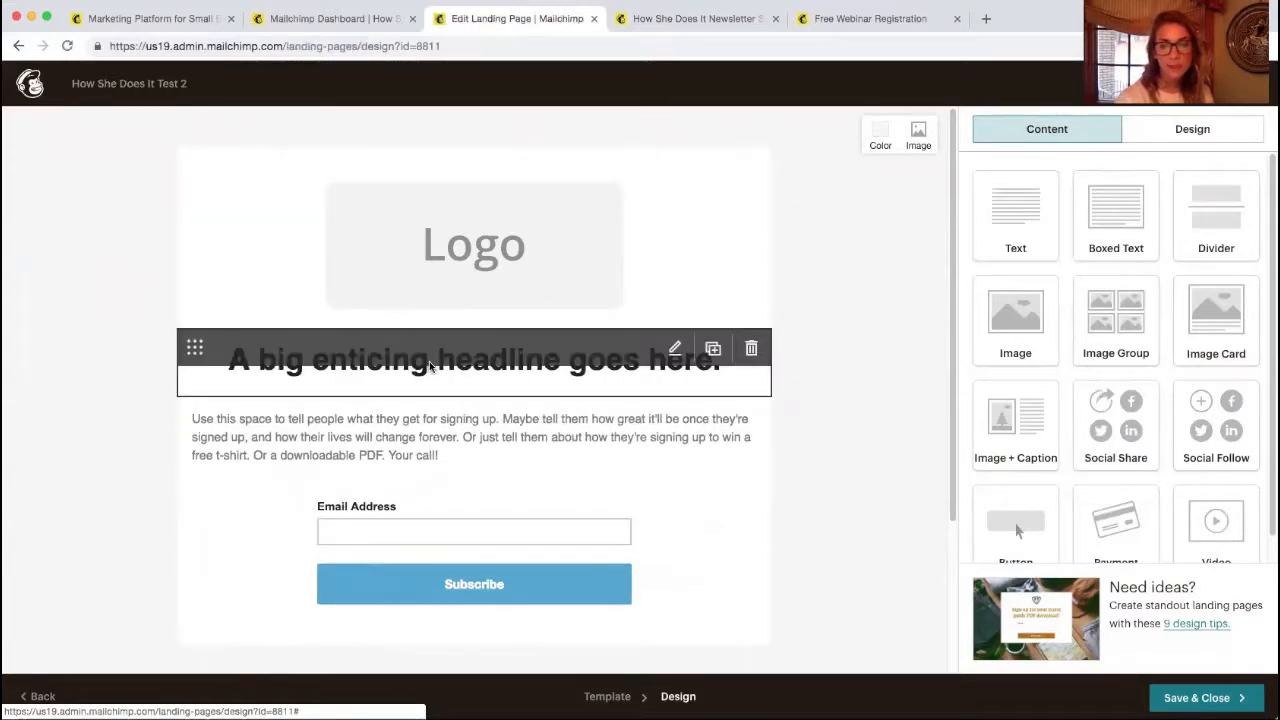
{"action": "left_click", "coordinate": [676, 349]}
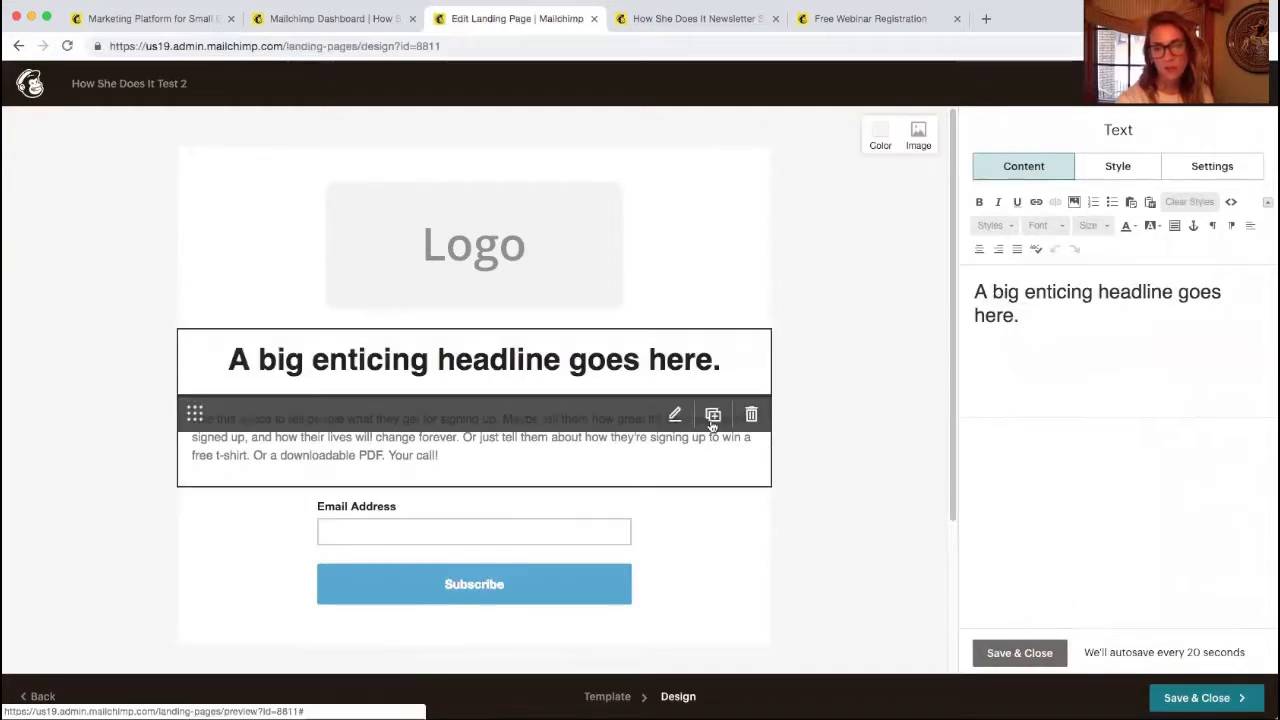
{"action": "left_click", "coordinate": [1092, 168]}
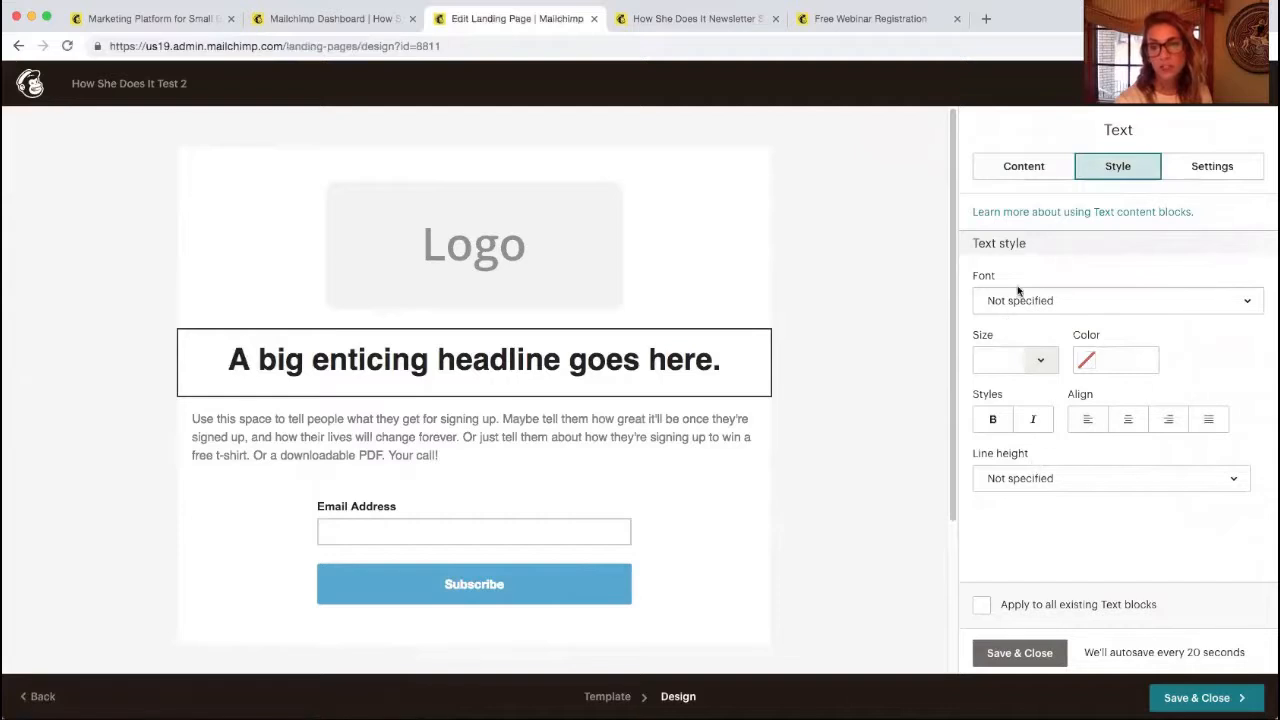
{"action": "left_click", "coordinate": [1185, 170]}
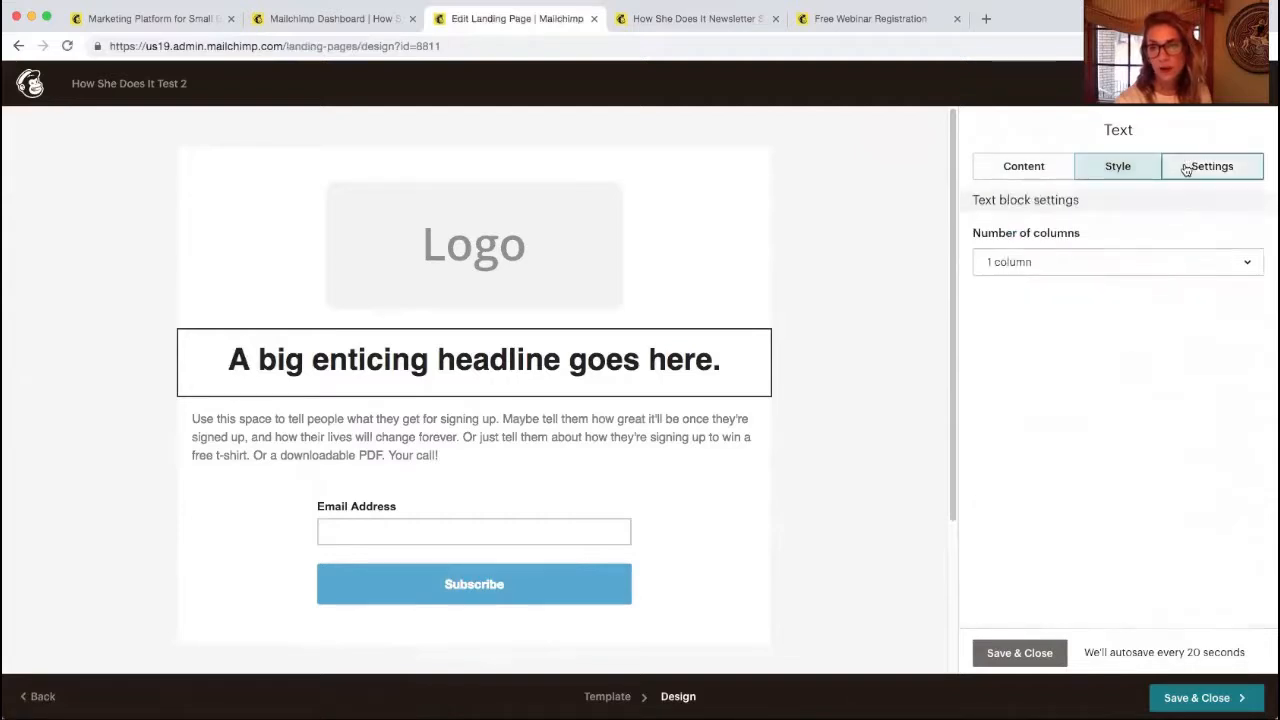
{"action": "left_click", "coordinate": [1040, 262]}
{"action": "left_click", "coordinate": [1022, 265]}
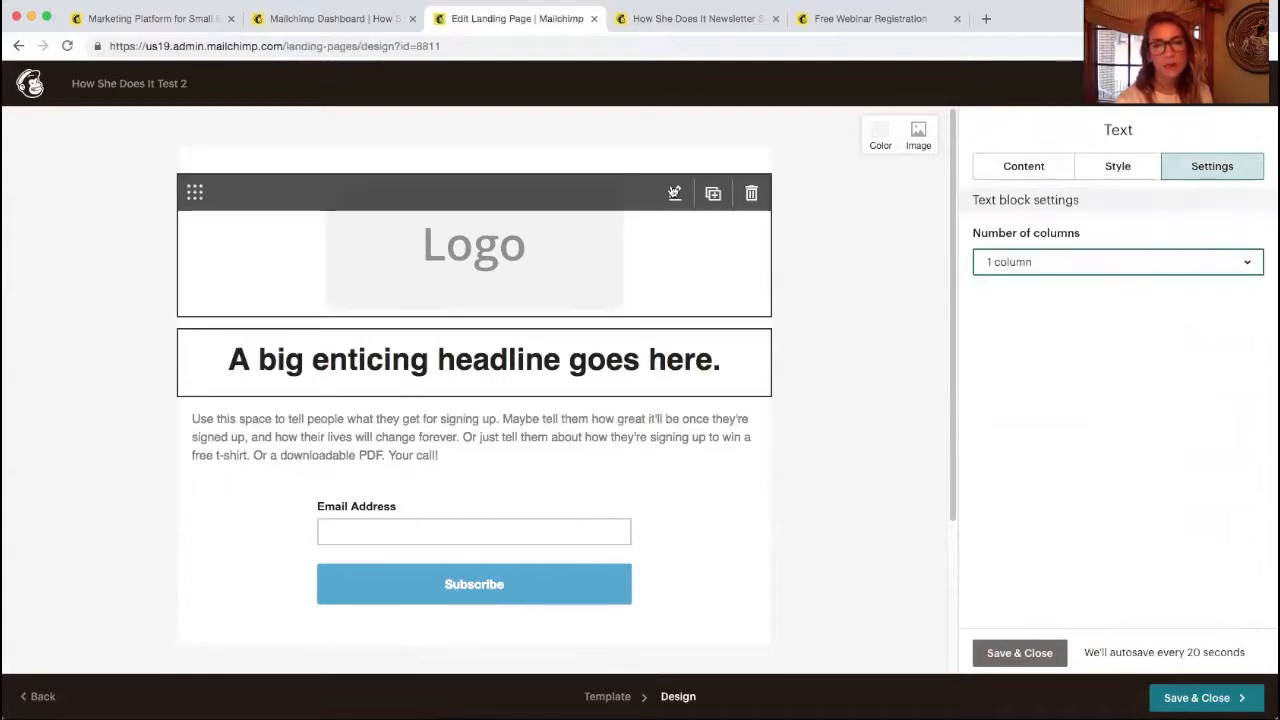
{"action": "left_click", "coordinate": [673, 195]}
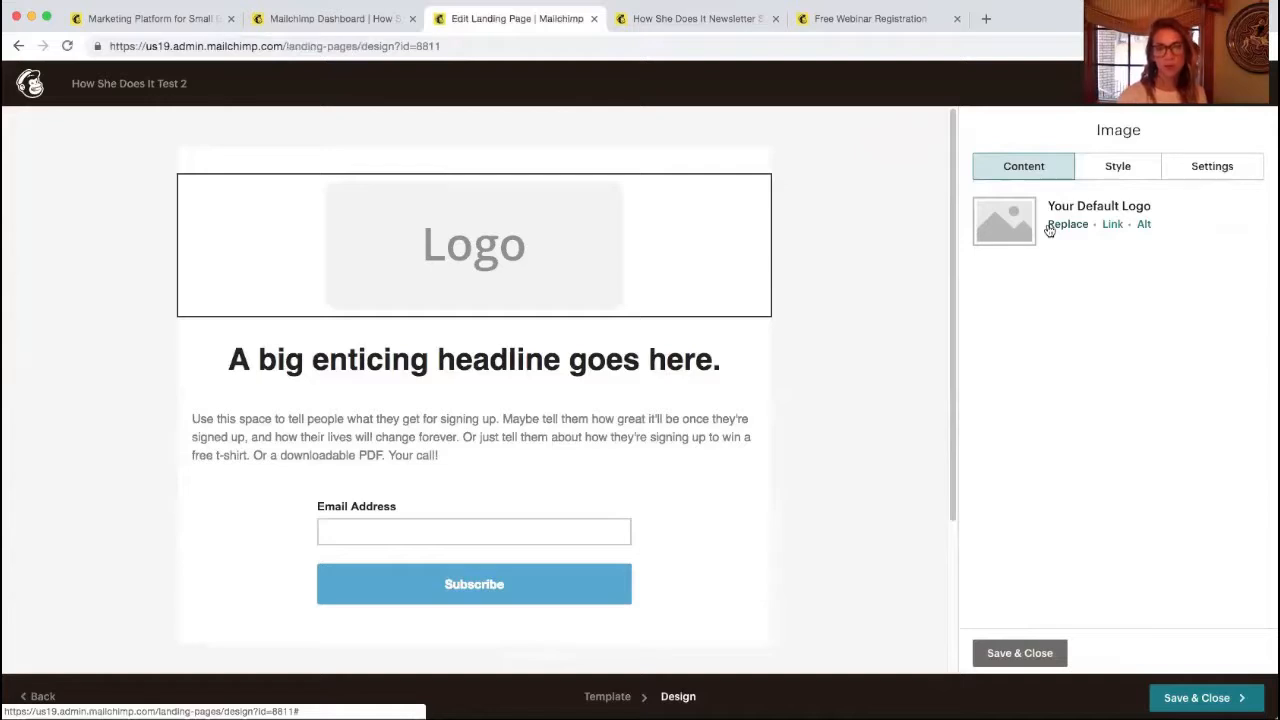
Step: Add First Name as a required field to the signup form, leaving Last Name out
{"action": "mouse_move", "coordinate": [689, 516]}
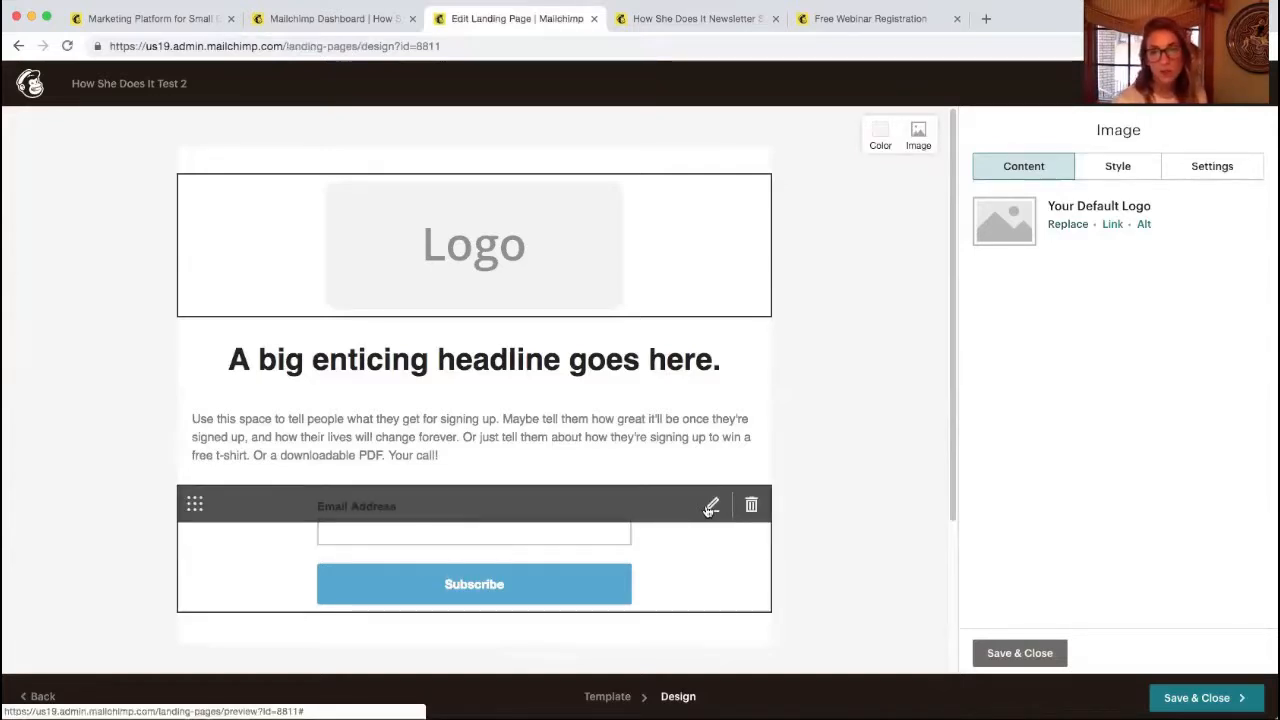
{"action": "left_click", "coordinate": [711, 508]}
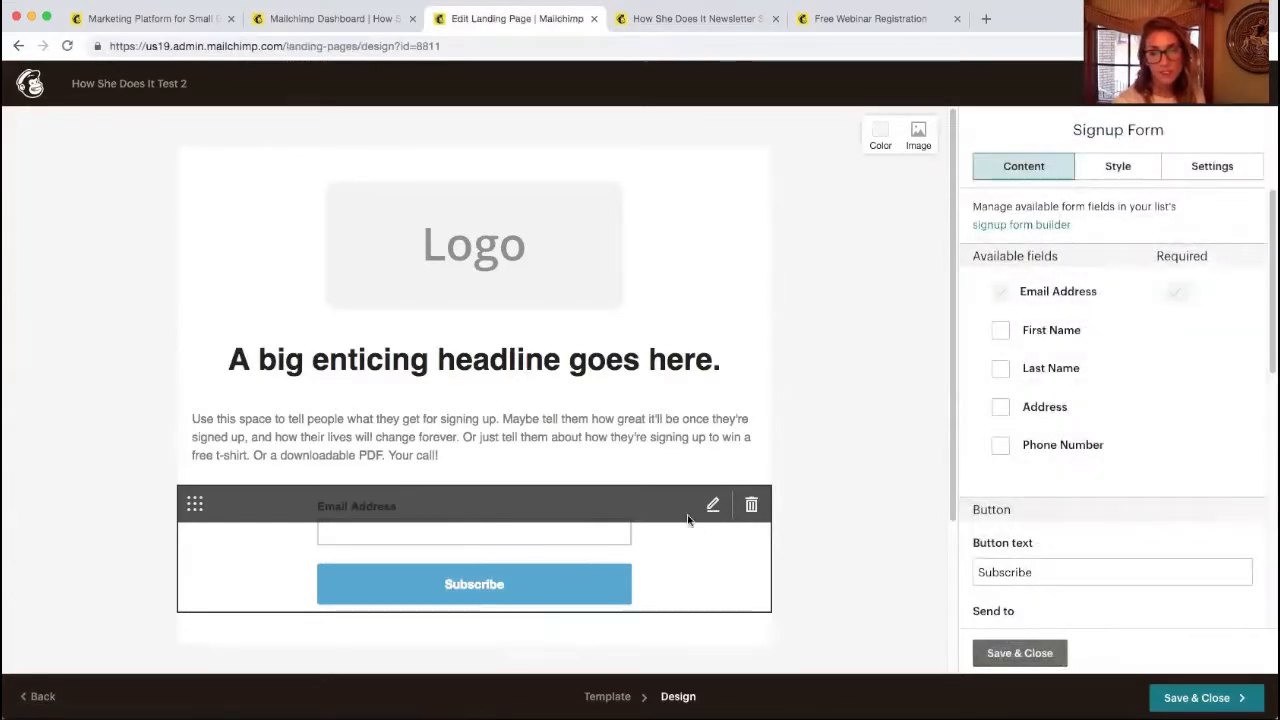
{"action": "left_click", "coordinate": [1001, 334]}
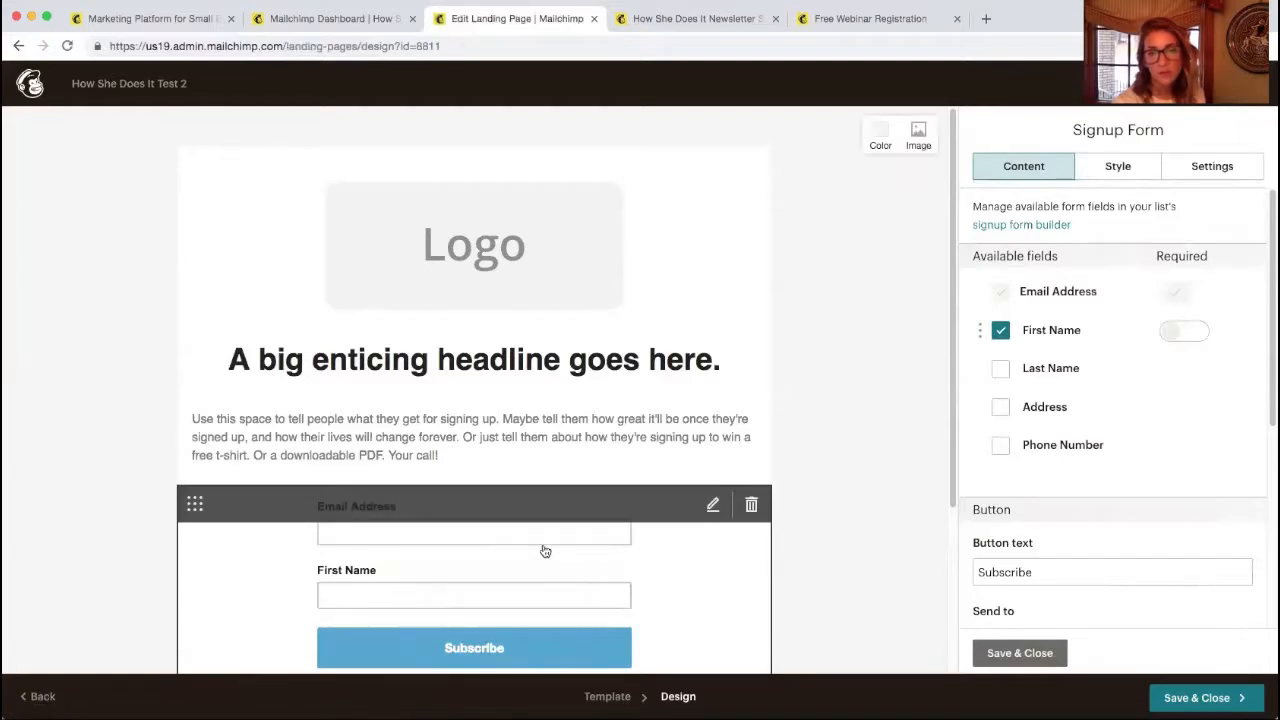
{"action": "left_click", "coordinate": [1199, 344]}
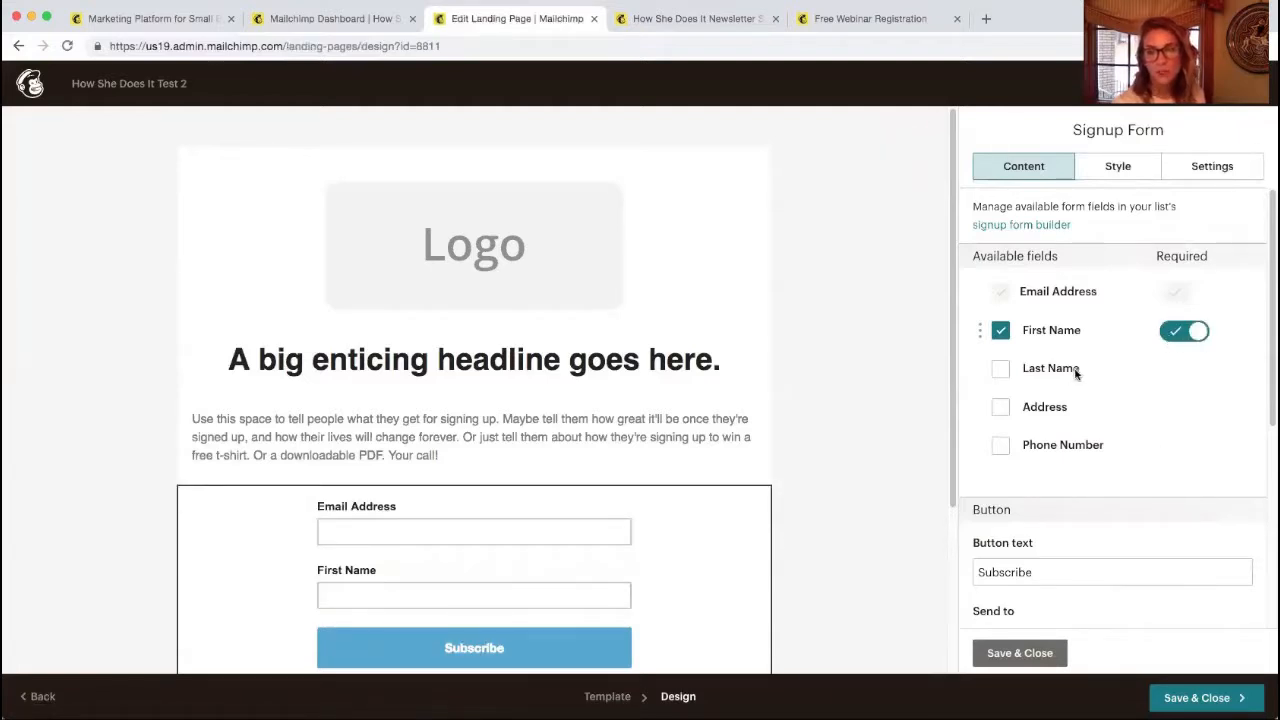
{"action": "left_click", "coordinate": [1001, 368]}
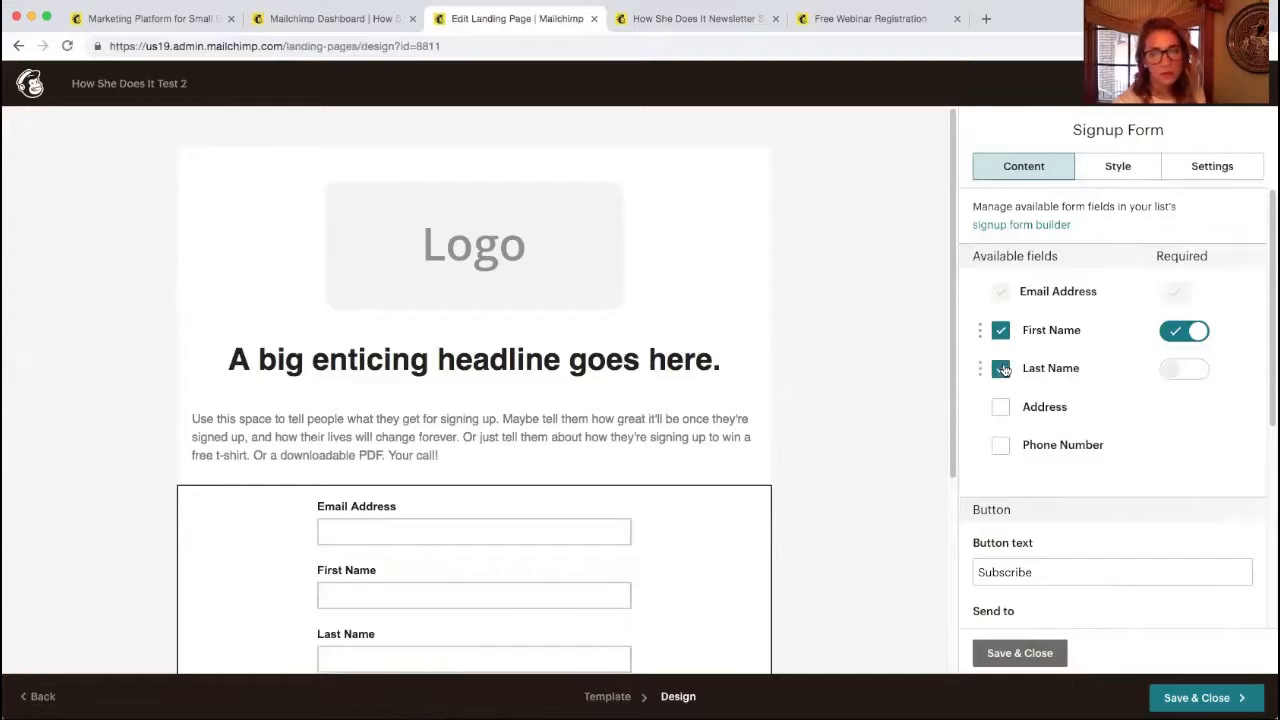
{"action": "left_click", "coordinate": [1001, 368]}
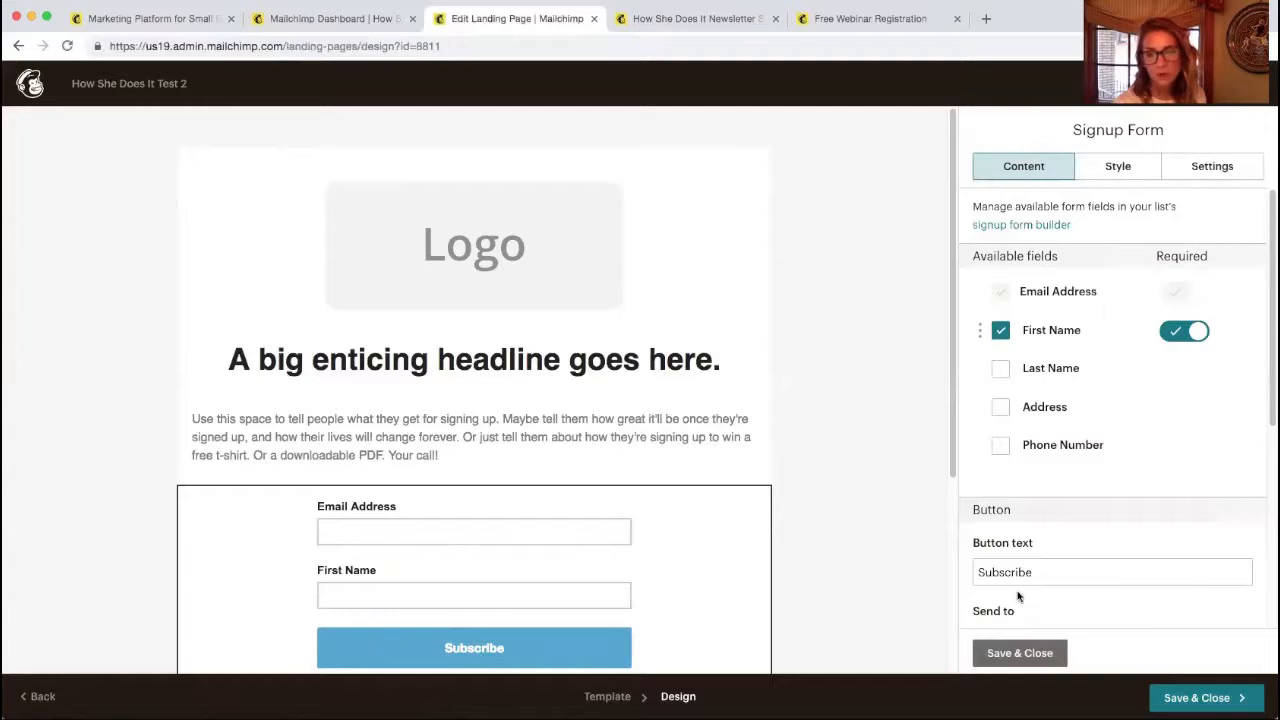
Step: Review the signup form's submit button, confirmation message and style options
{"action": "scroll", "coordinate": [1032, 575], "scroll_direction": "down", "scroll_amount": 5}
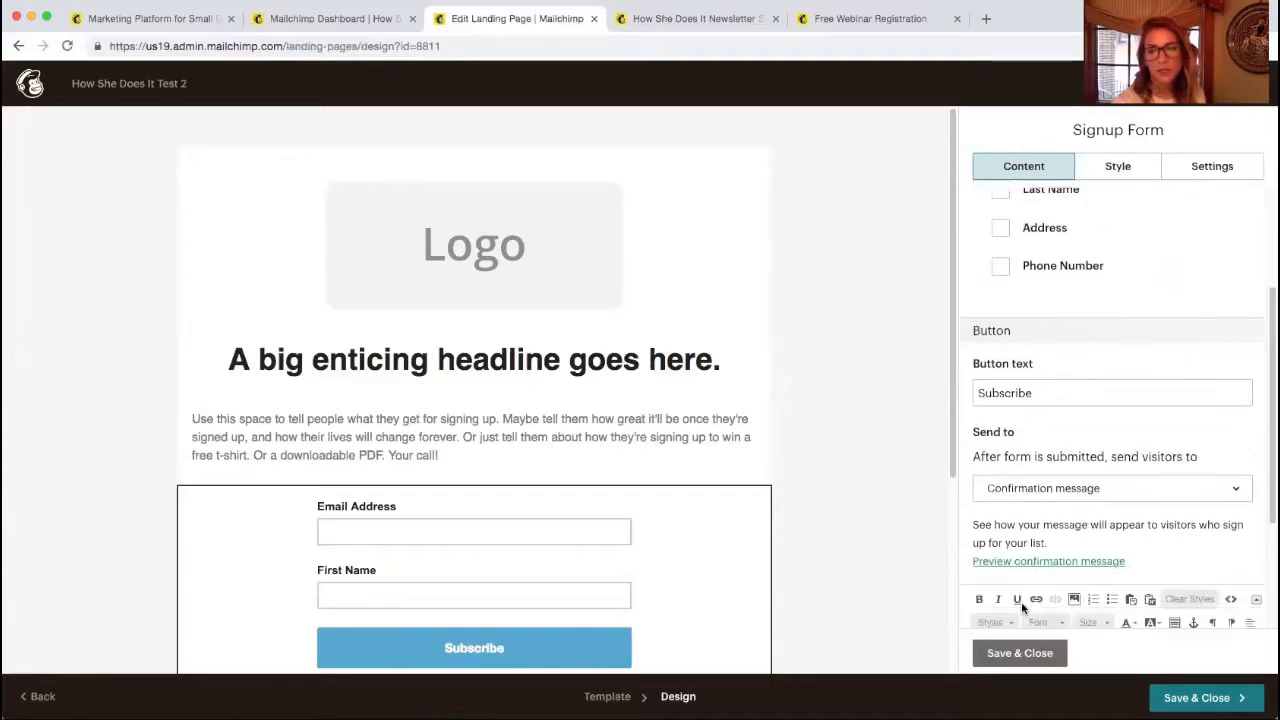
{"action": "scroll", "coordinate": [1020, 600], "scroll_direction": "down", "scroll_amount": 3}
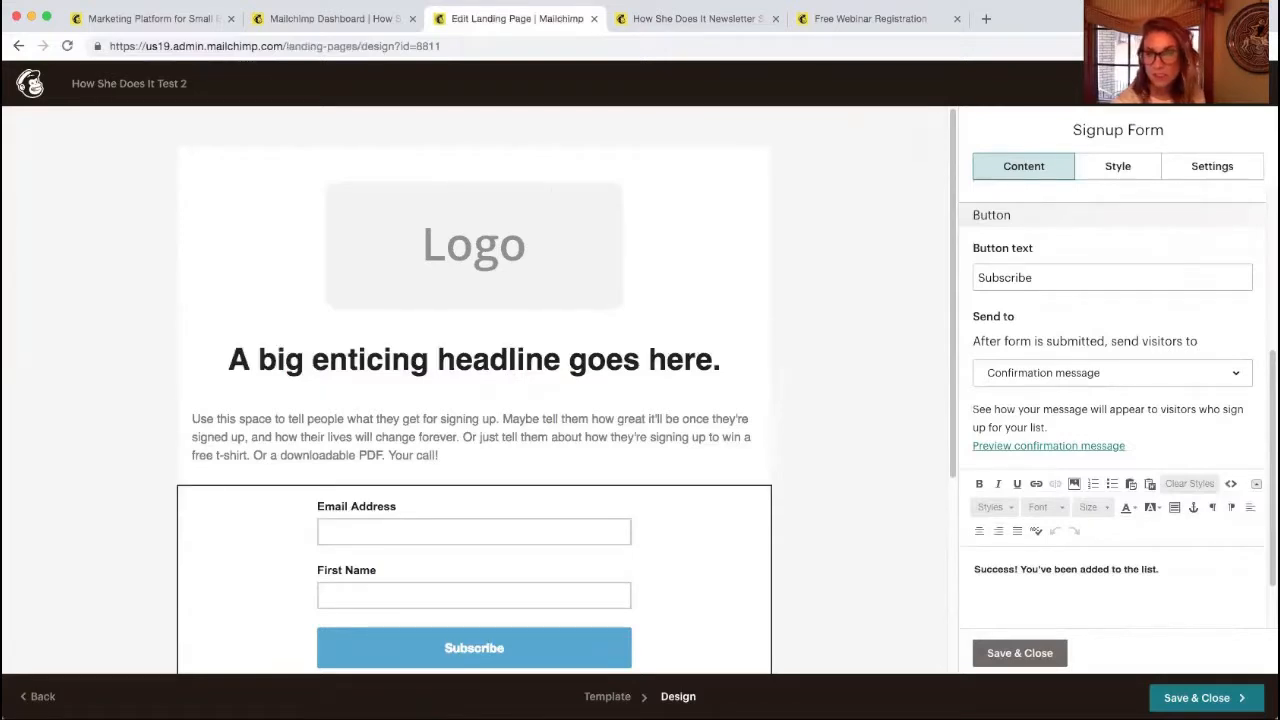
{"action": "left_click", "coordinate": [1089, 174]}
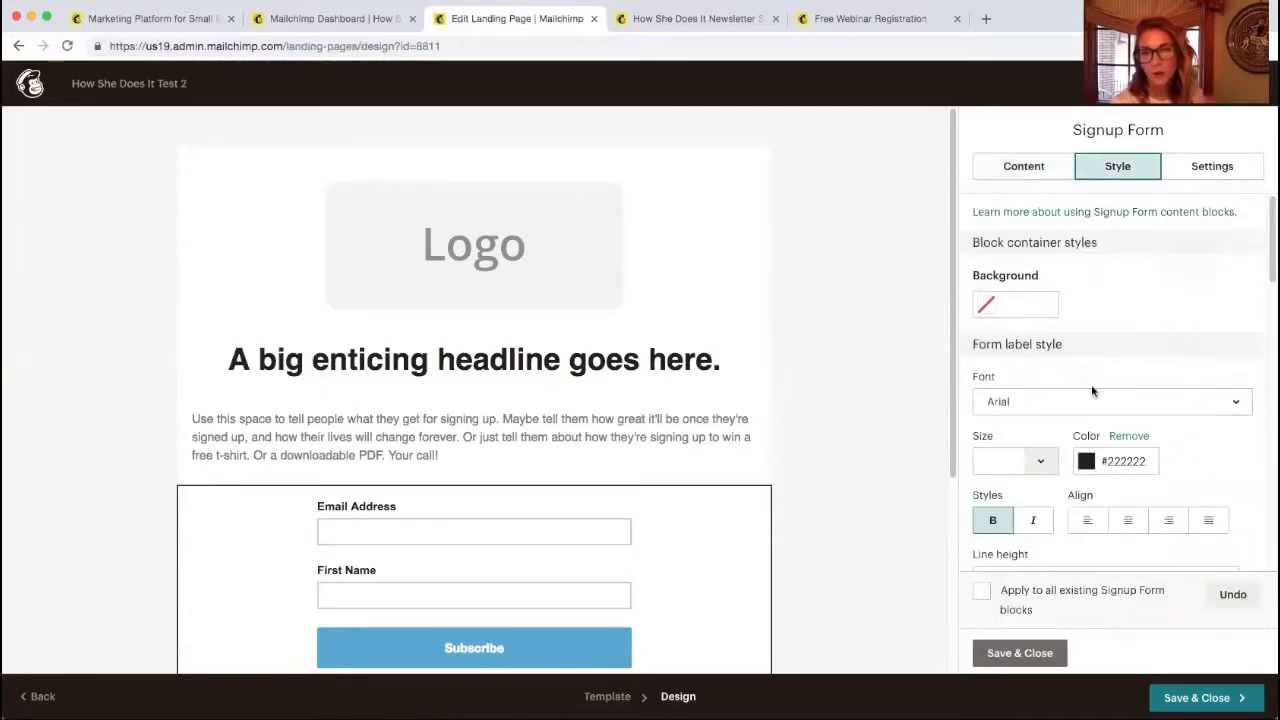
{"action": "scroll", "coordinate": [1090, 399], "scroll_direction": "down", "scroll_amount": 1}
{"action": "scroll", "coordinate": [1088, 397], "scroll_direction": "down", "scroll_amount": 3}
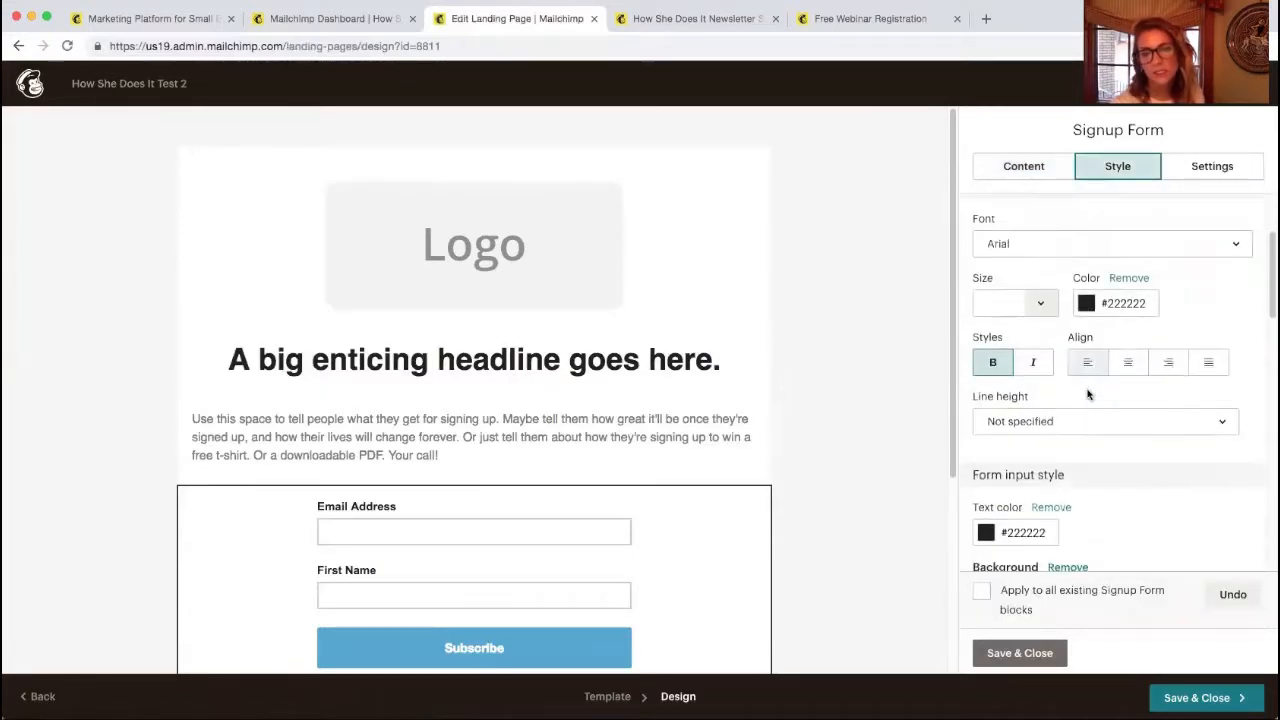
{"action": "scroll", "coordinate": [1088, 397], "scroll_direction": "down", "scroll_amount": 3}
{"action": "scroll", "coordinate": [1085, 395], "scroll_direction": "up", "scroll_amount": 2}
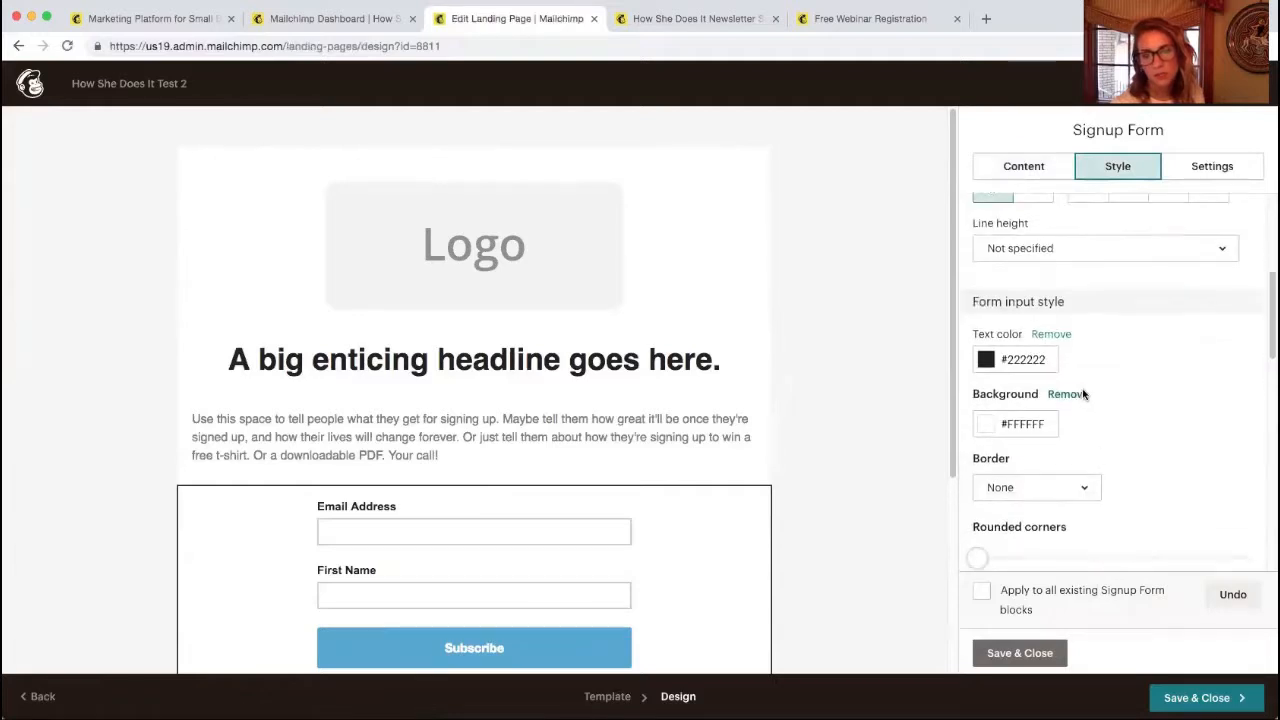
{"action": "scroll", "coordinate": [1085, 400], "scroll_direction": "up", "scroll_amount": 4}
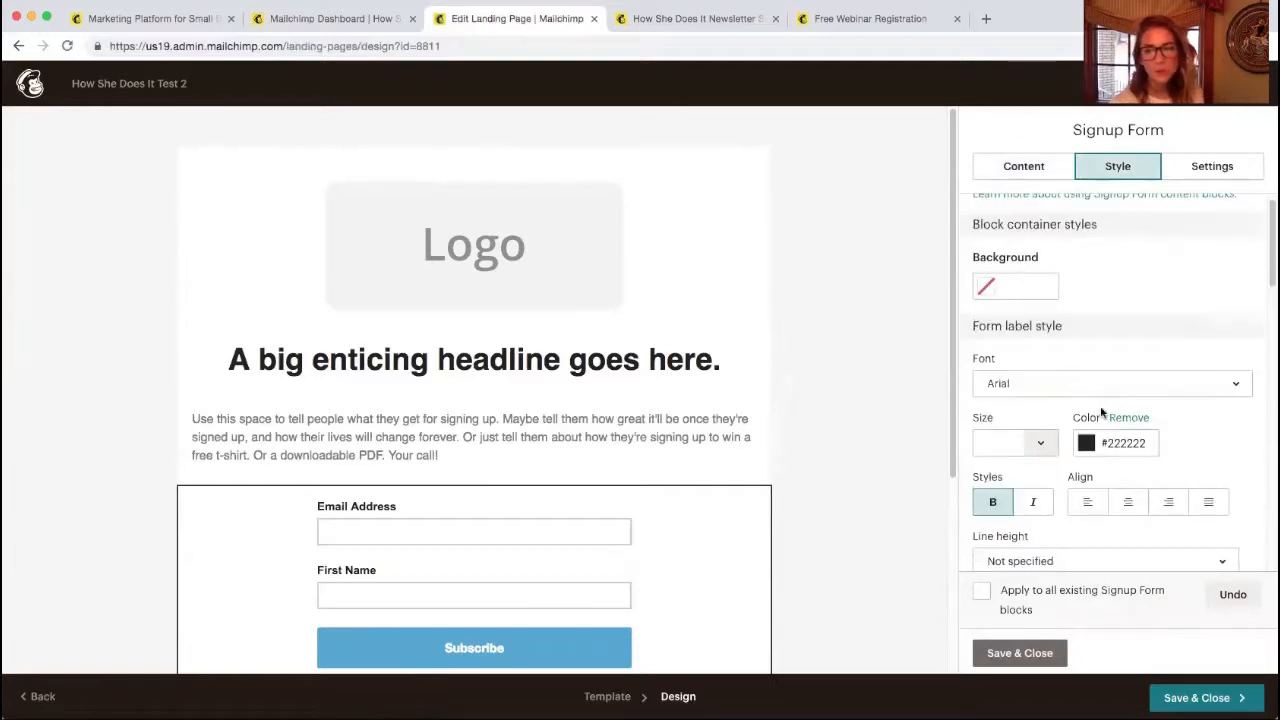
Step: Save and close the landing page design, and look over the setup checklist
{"action": "left_click", "coordinate": [1175, 703]}
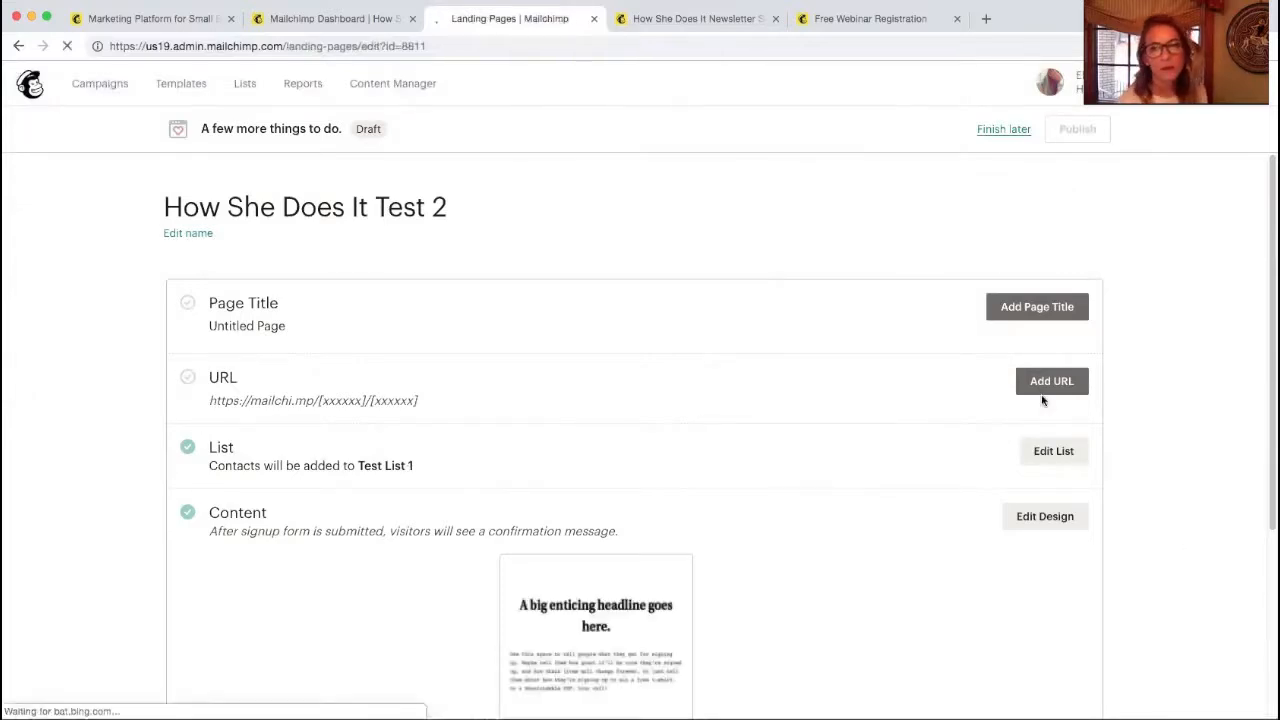
{"action": "scroll", "coordinate": [897, 580], "scroll_direction": "down", "scroll_amount": 2}
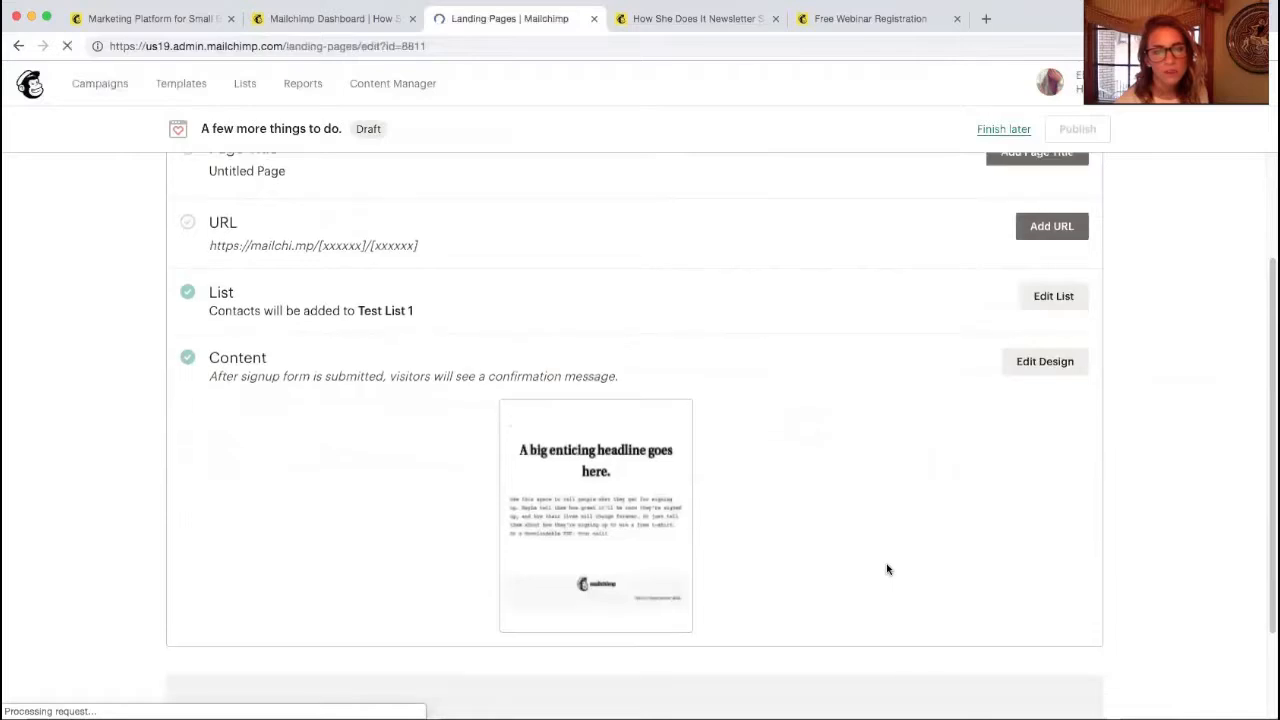
{"action": "scroll", "coordinate": [888, 568], "scroll_direction": "up", "scroll_amount": 2}
Step: Open the landing page's URL settings and enter howshedoesit as the ending of the Mailchimp domain address
{"action": "left_click", "coordinate": [1041, 382]}
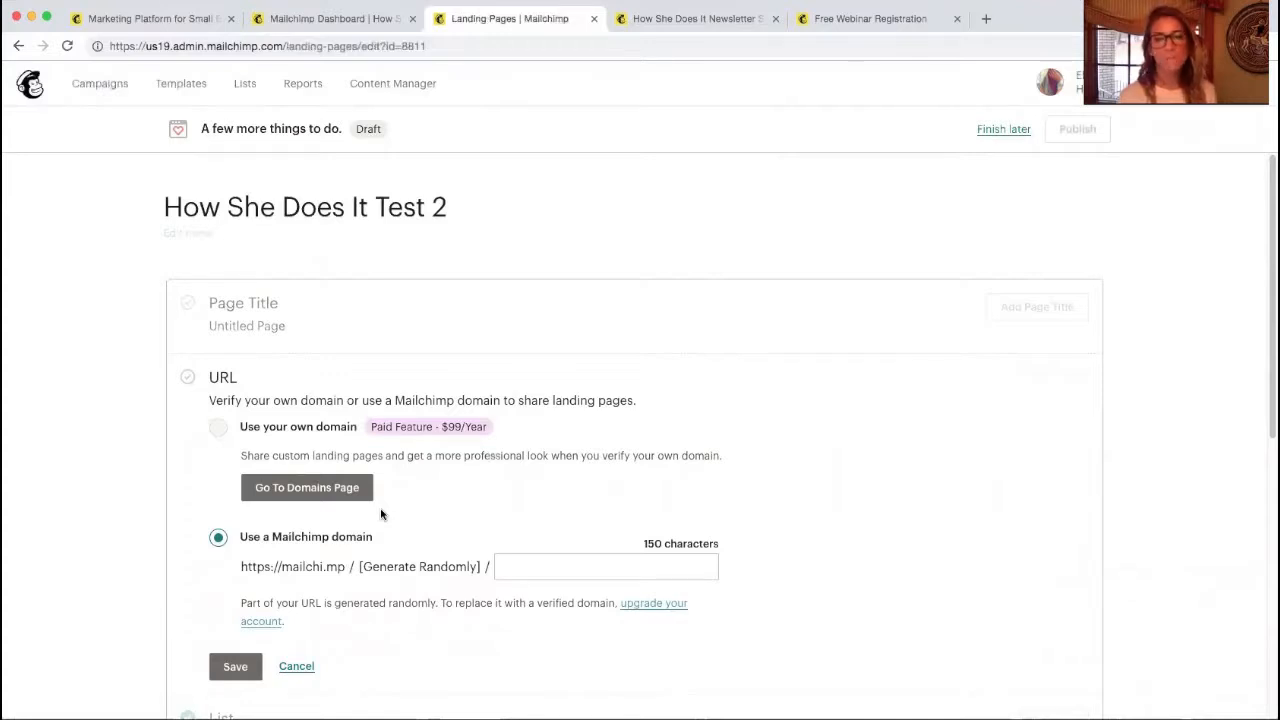
{"action": "left_click", "coordinate": [507, 568]}
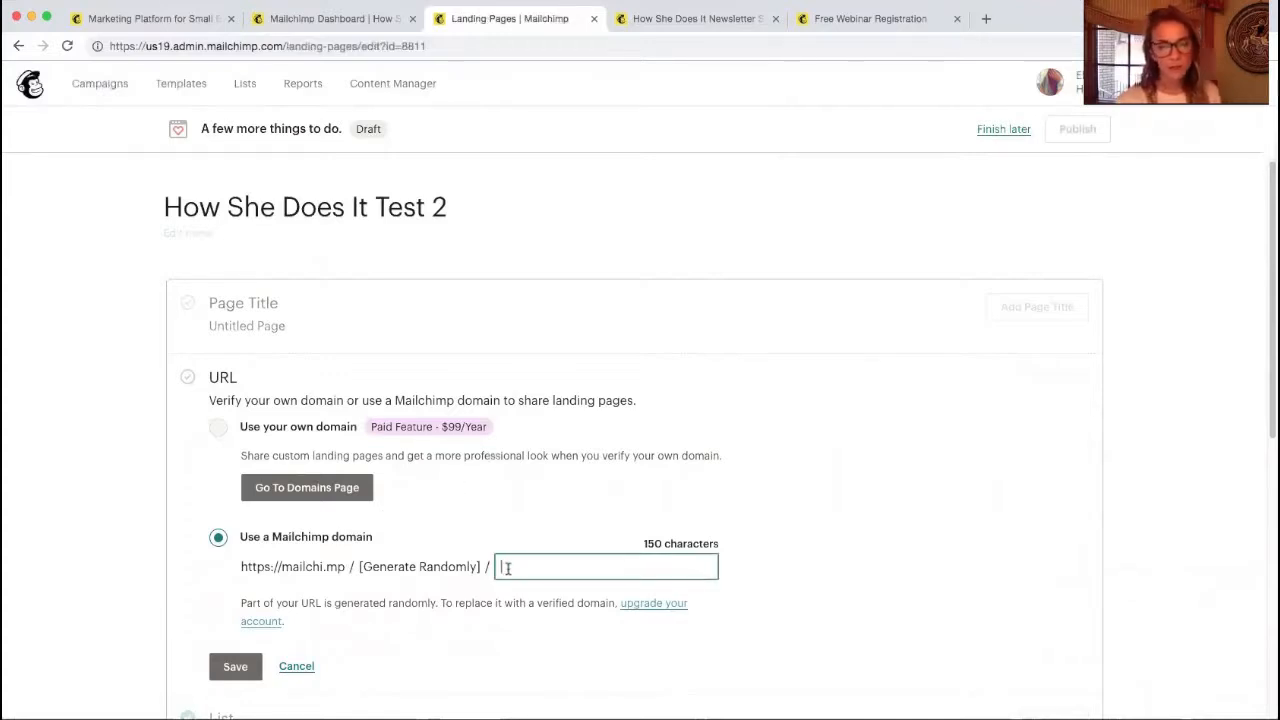
{"action": "type", "text": "how"}
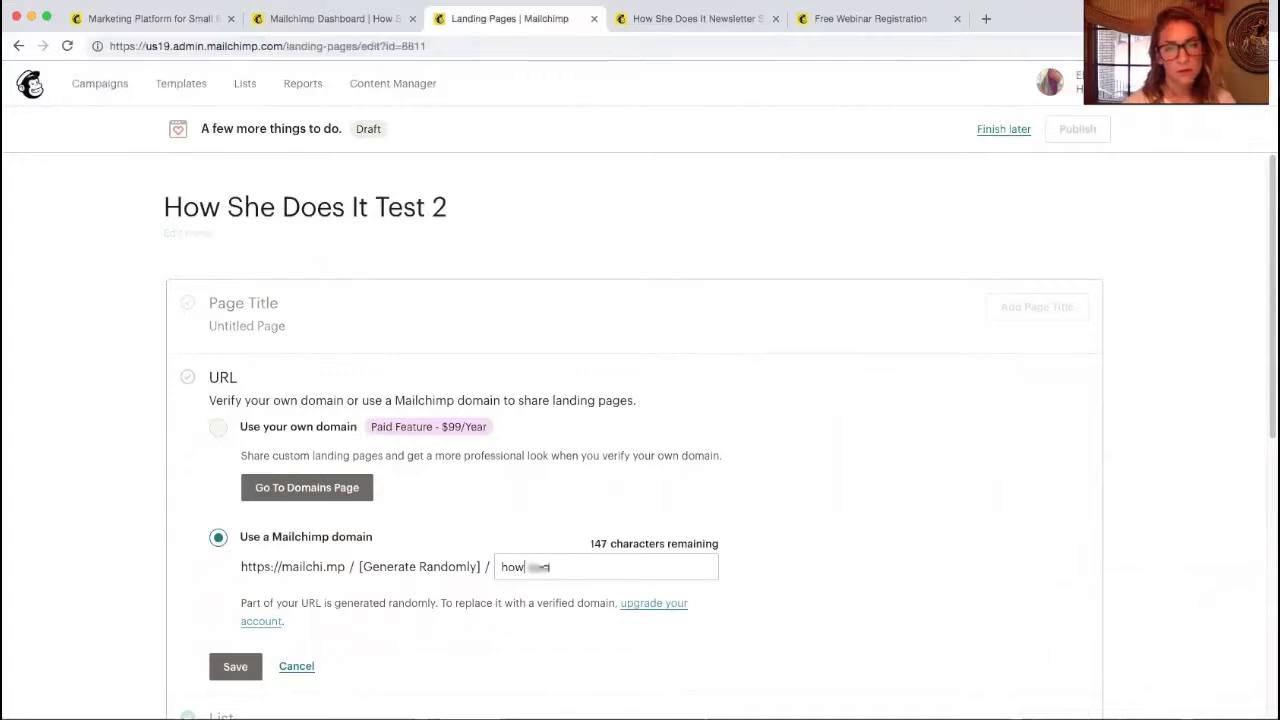
{"action": "type", "text": "shedoesit"}
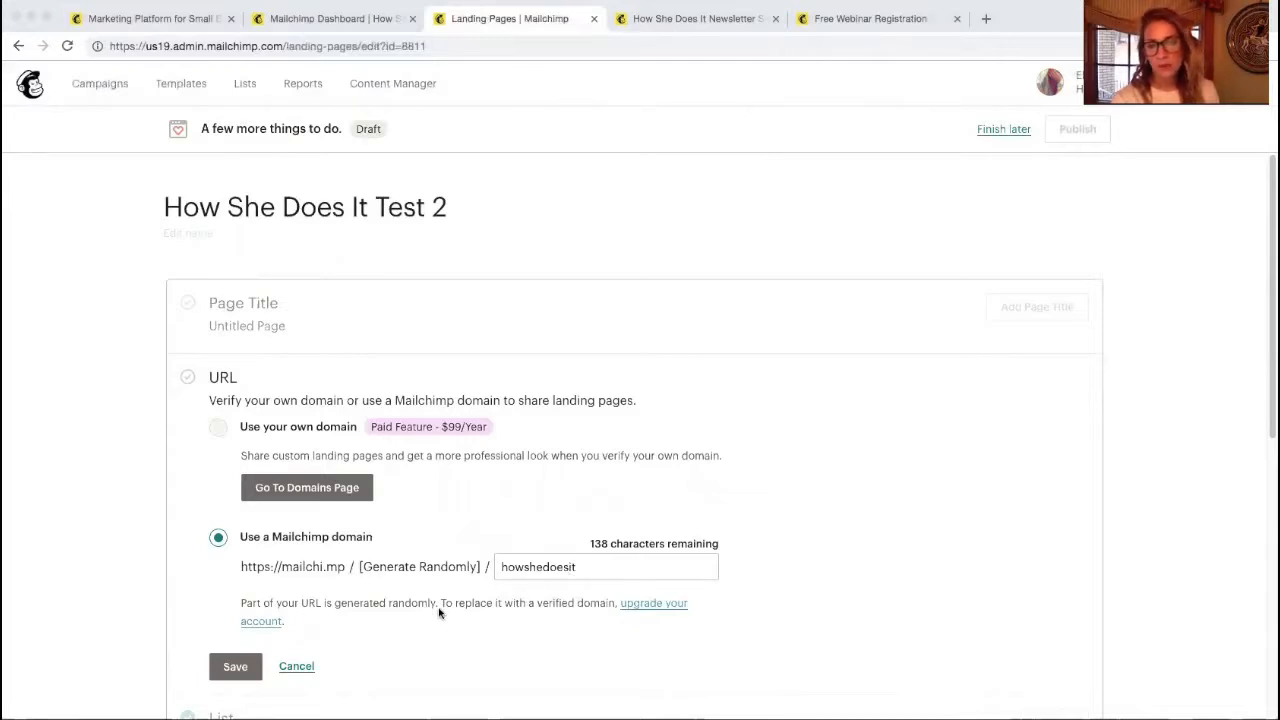
Step: Look over the rest of the setup checklist, including the list and content sections below the URL settings
{"action": "scroll", "coordinate": [457, 661], "scroll_direction": "down", "scroll_amount": 1}
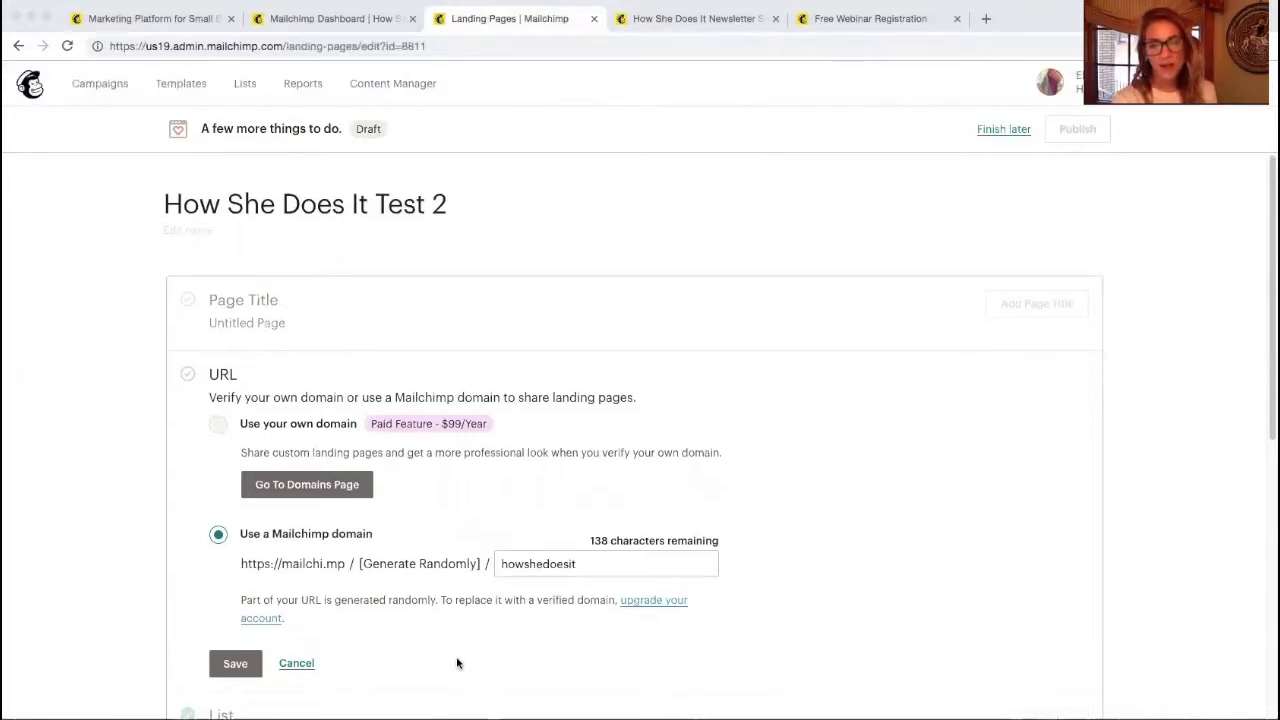
{"action": "scroll", "coordinate": [452, 660], "scroll_direction": "down", "scroll_amount": 3}
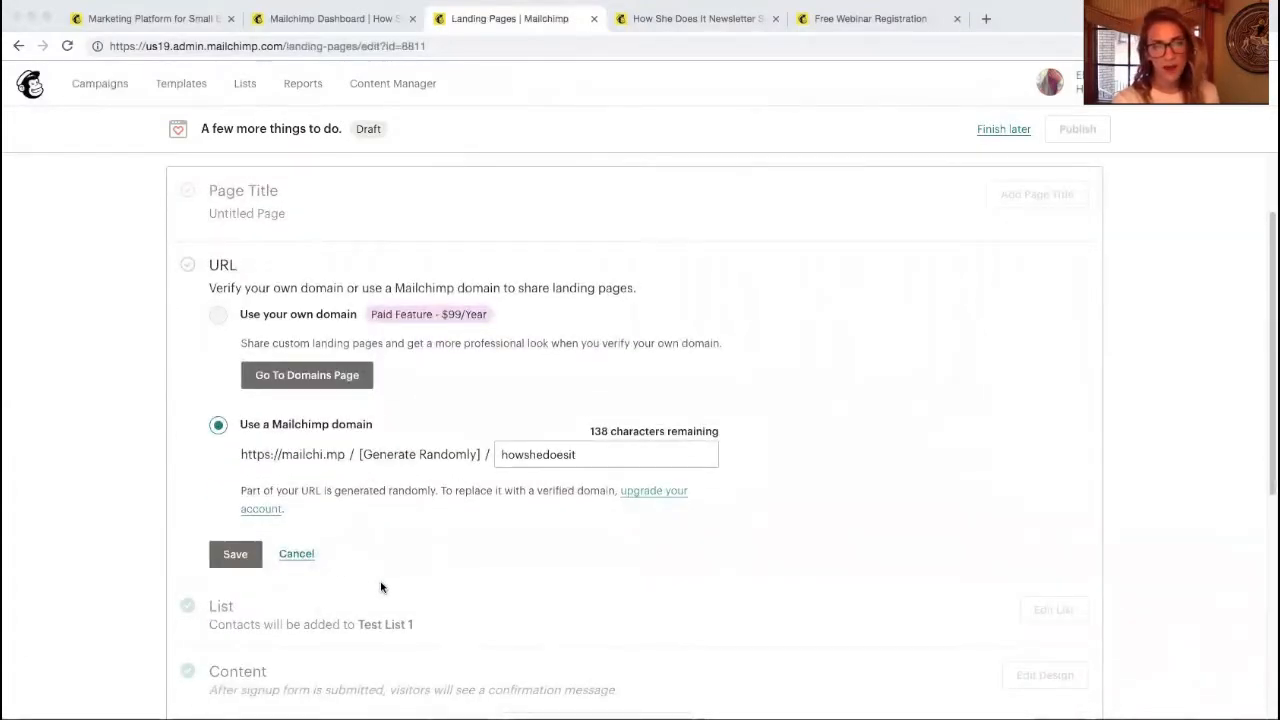
{"action": "scroll", "coordinate": [380, 587], "scroll_direction": "down", "scroll_amount": 2}
{"action": "scroll", "coordinate": [380, 587], "scroll_direction": "down", "scroll_amount": 10}
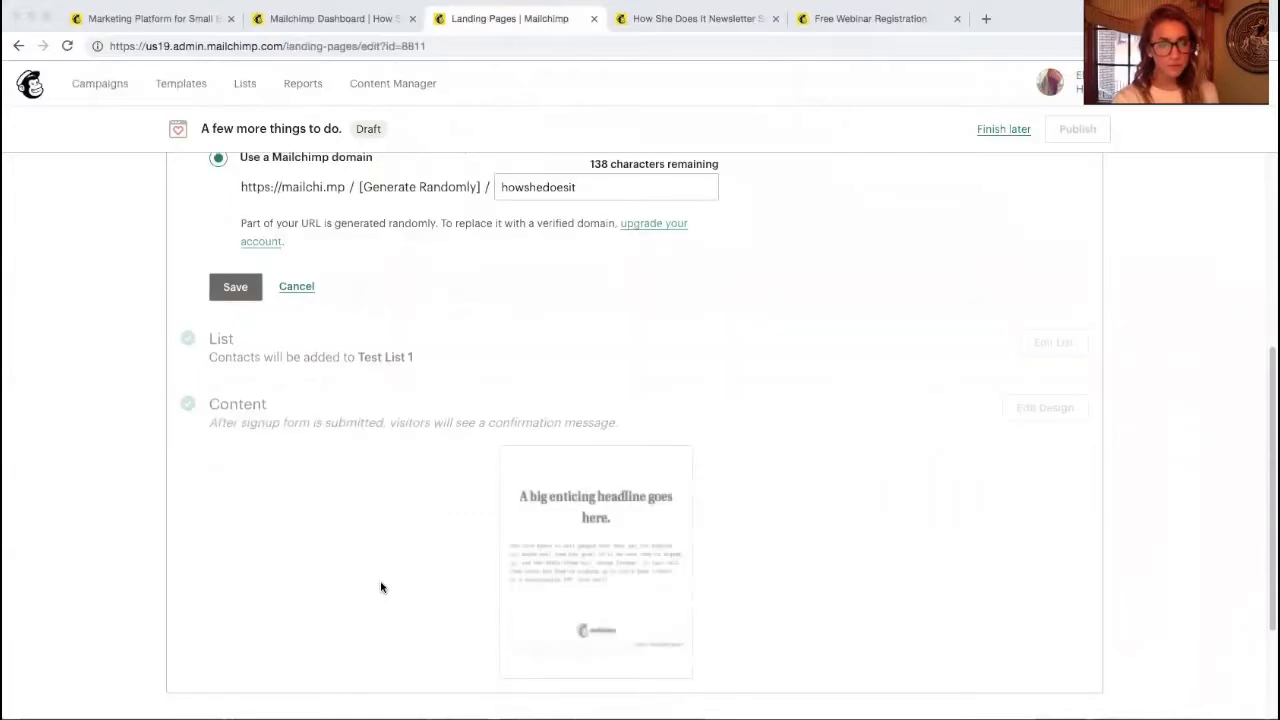
{"action": "scroll", "coordinate": [382, 587], "scroll_direction": "down", "scroll_amount": 4}
{"action": "scroll", "coordinate": [390, 590], "scroll_direction": "up", "scroll_amount": 9}
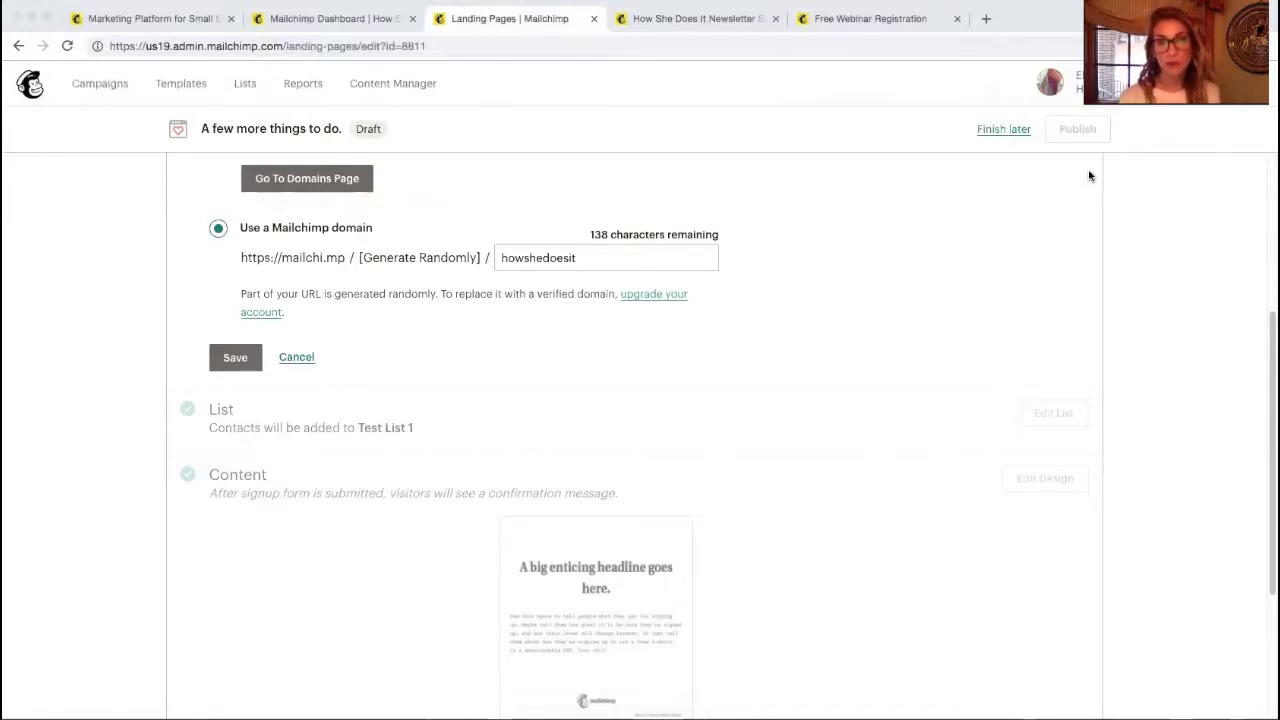
Step: Examine the published How She Does It newsletter landing page, from the header image through the signup form to the design shop section
{"action": "left_click", "coordinate": [700, 18]}
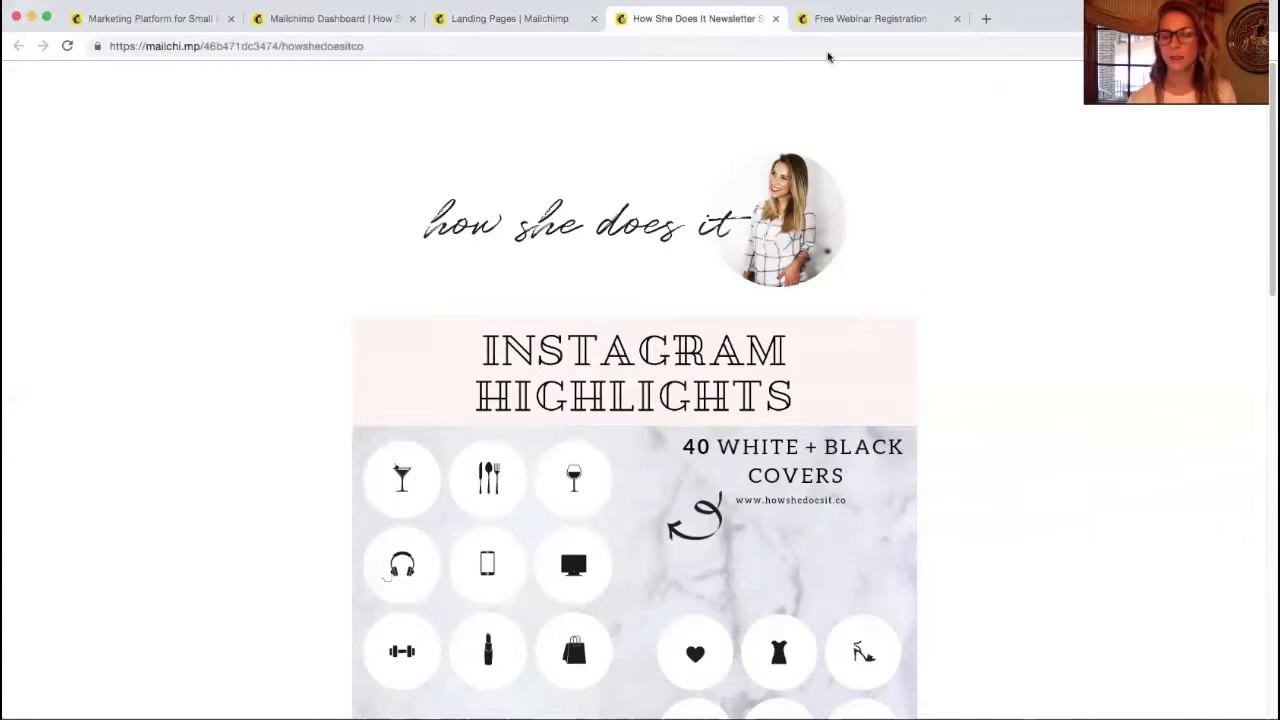
{"action": "scroll", "coordinate": [845, 470], "scroll_direction": "down", "scroll_amount": 5}
{"action": "scroll", "coordinate": [843, 467], "scroll_direction": "down", "scroll_amount": 7}
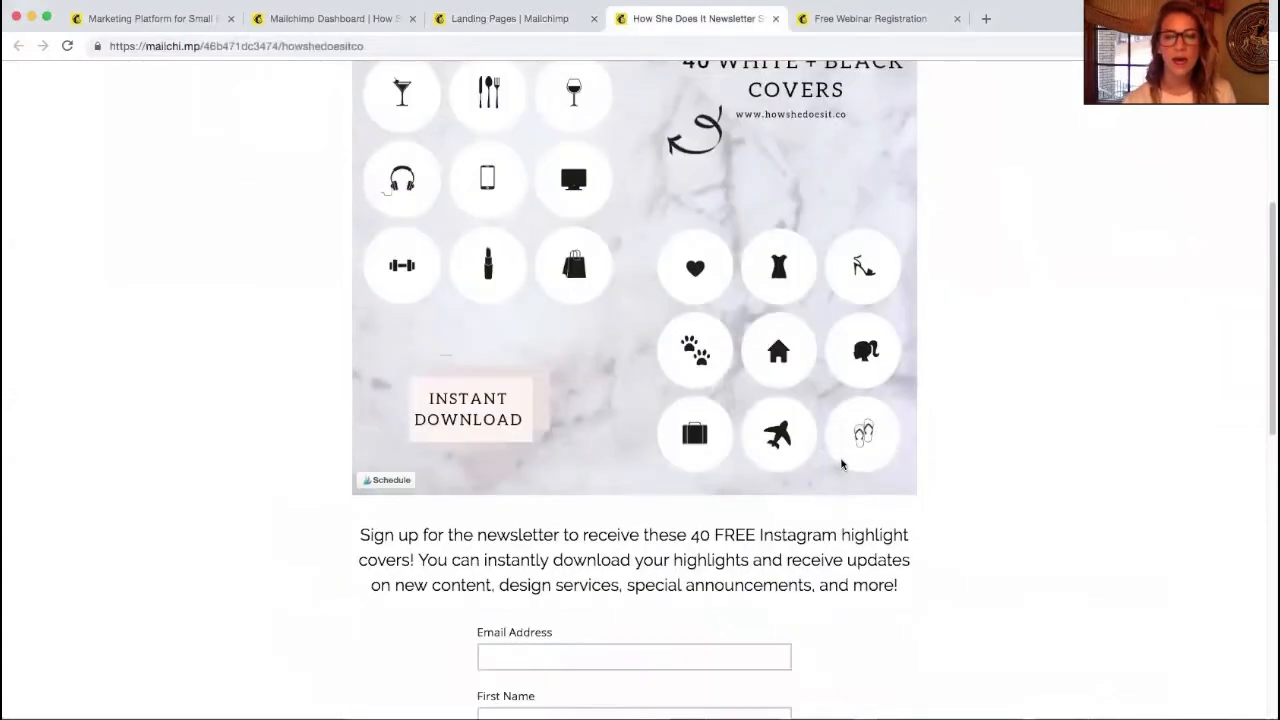
{"action": "scroll", "coordinate": [800, 445], "scroll_direction": "down", "scroll_amount": 1}
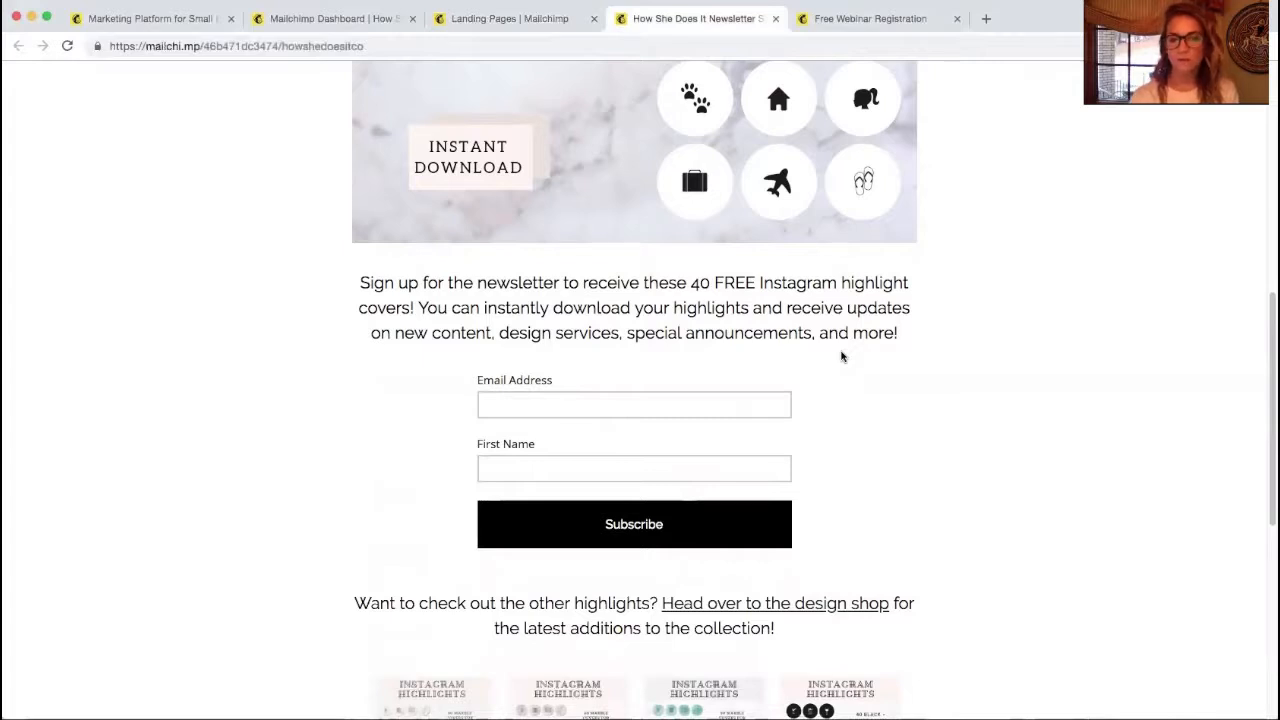
{"action": "scroll", "coordinate": [922, 391], "scroll_direction": "down", "scroll_amount": 5}
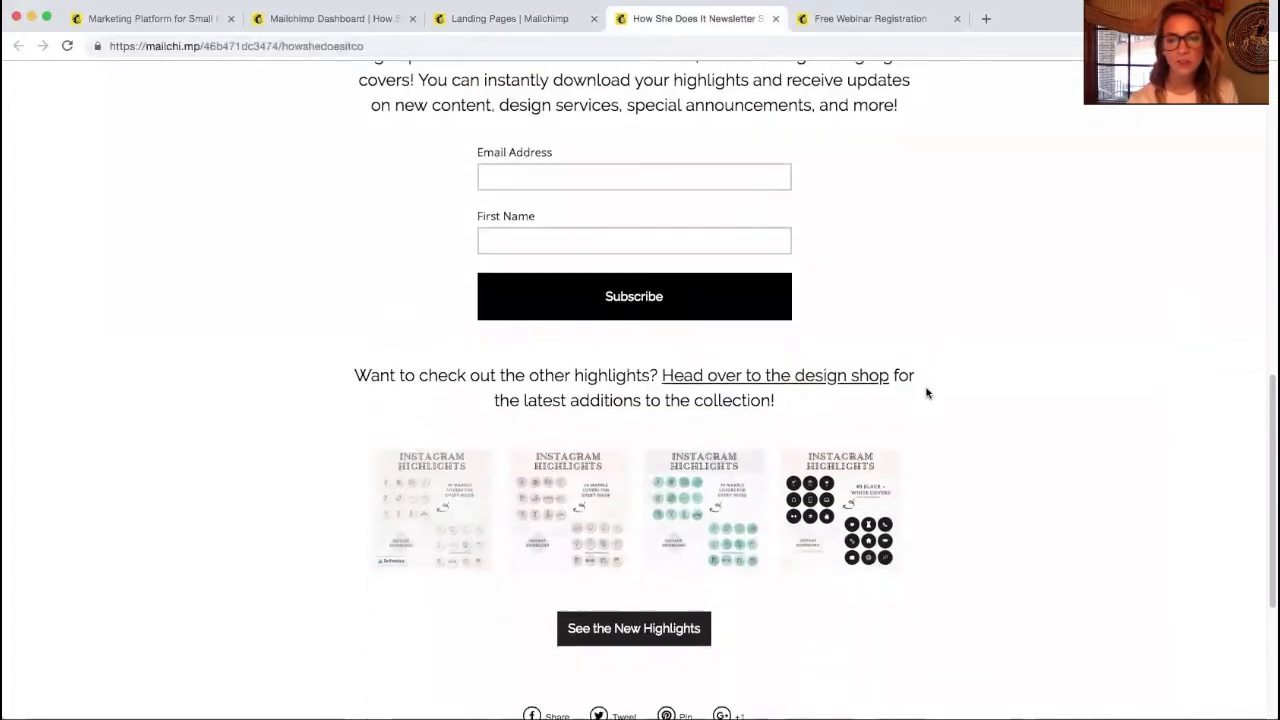
{"action": "scroll", "coordinate": [928, 392], "scroll_direction": "down", "scroll_amount": 1}
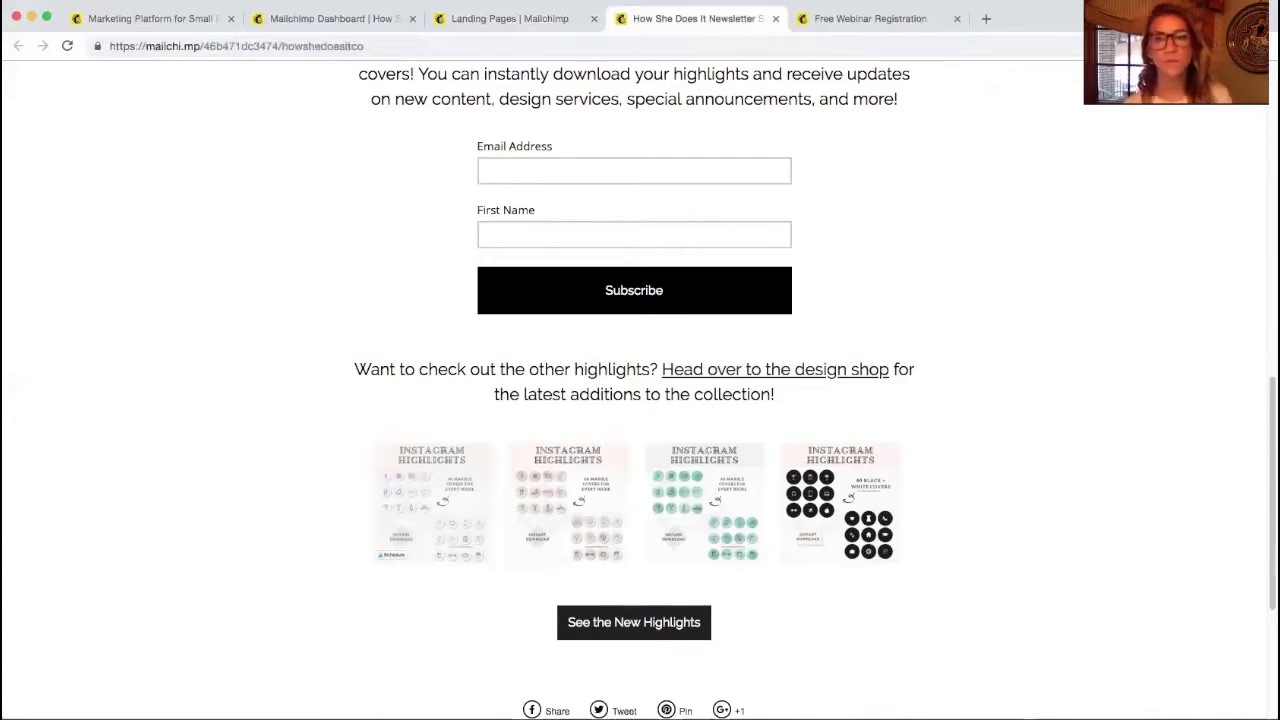
Step: Switch to the published Free Webinar Registration landing page to examine it as another example
{"action": "left_click", "coordinate": [862, 18]}
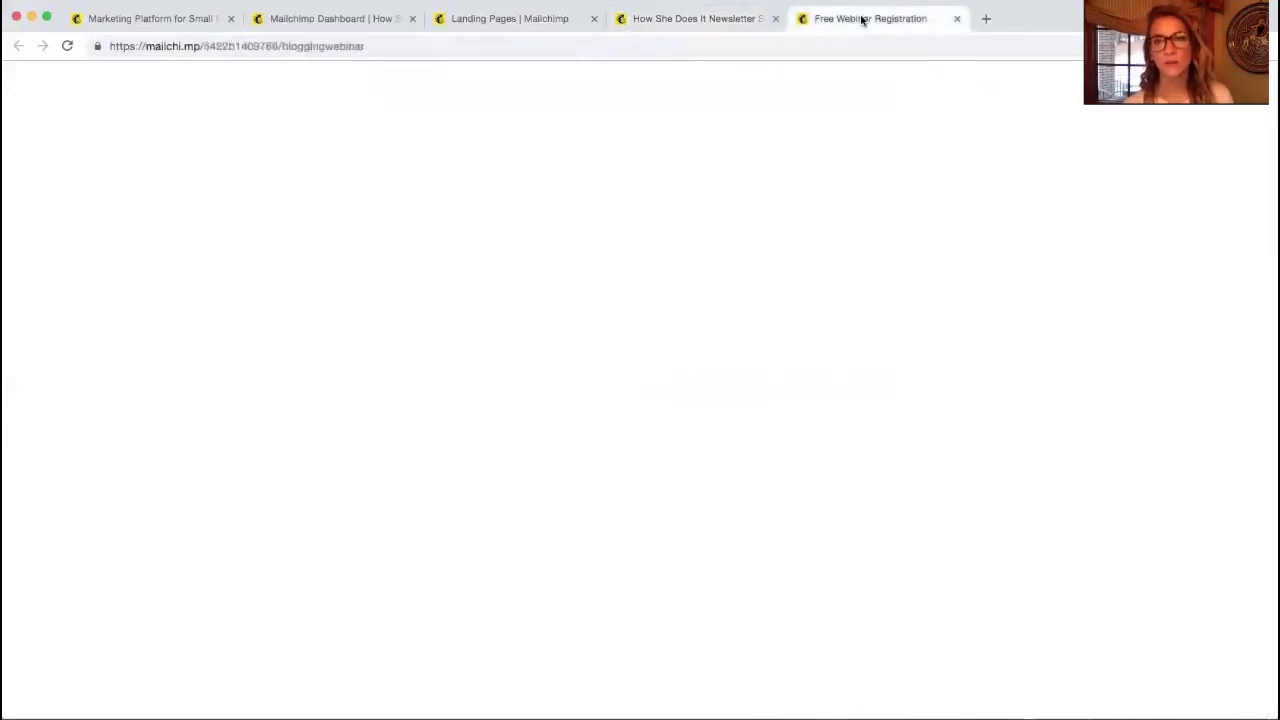